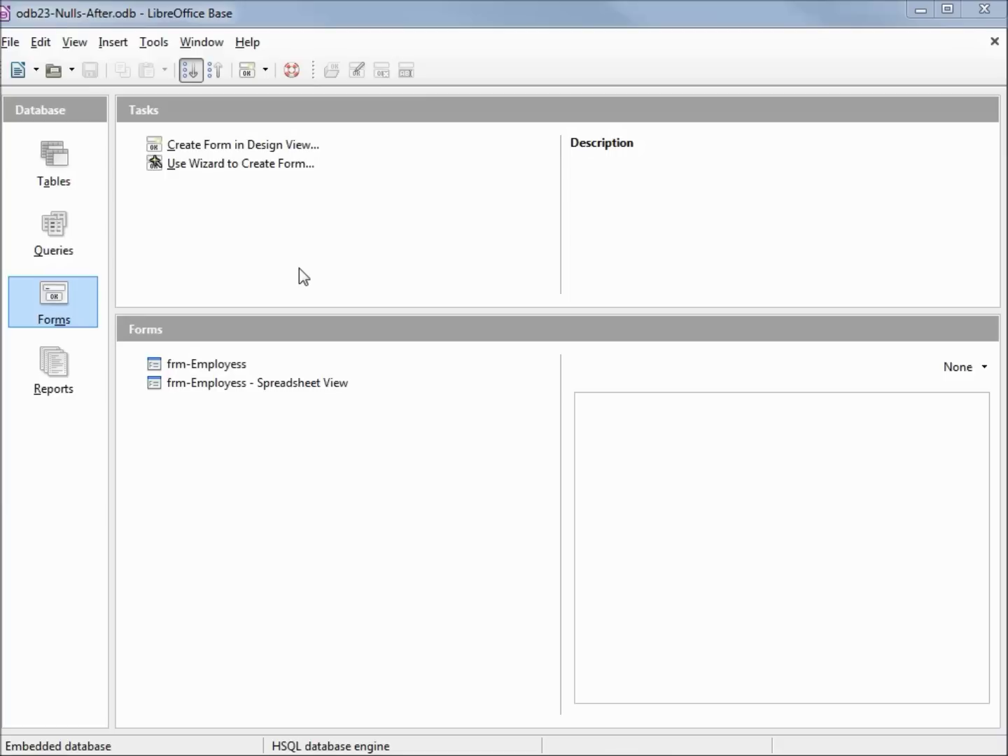
Step: Open tbl_Employees in Table Design from the Tables list
click(56, 158)
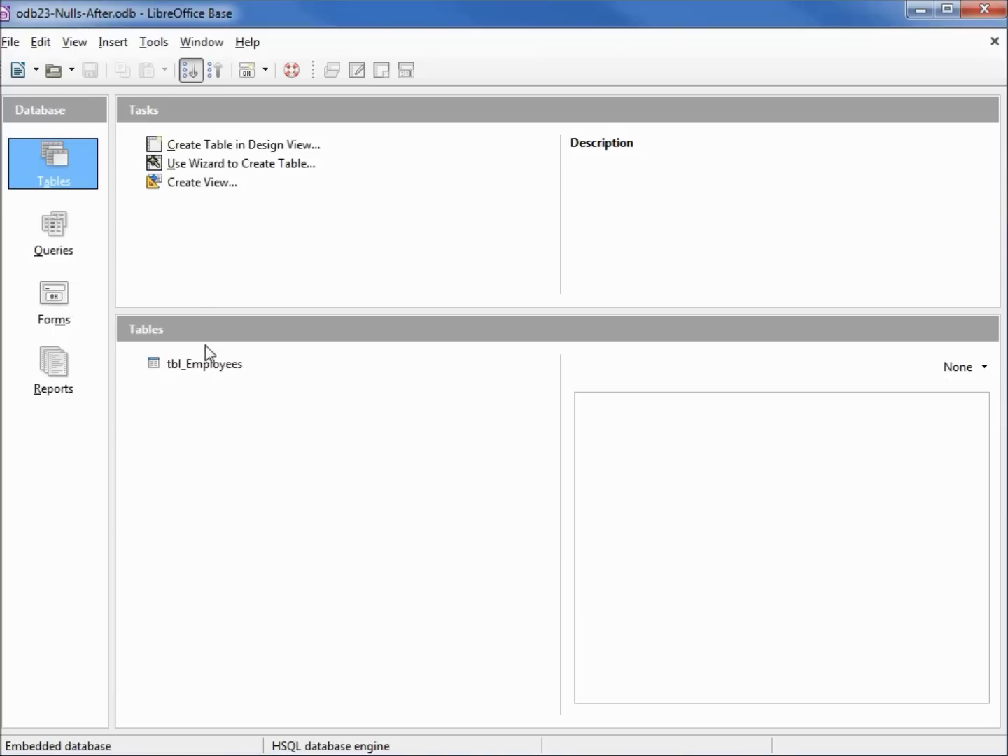
click(205, 361)
right_click(204, 361)
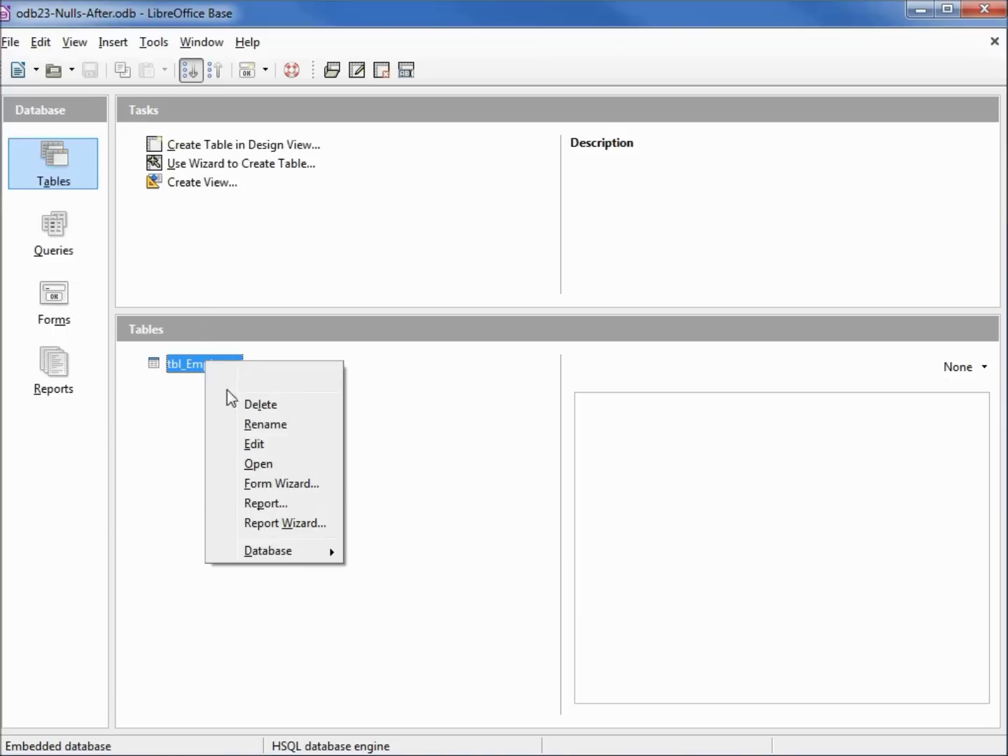
click(251, 444)
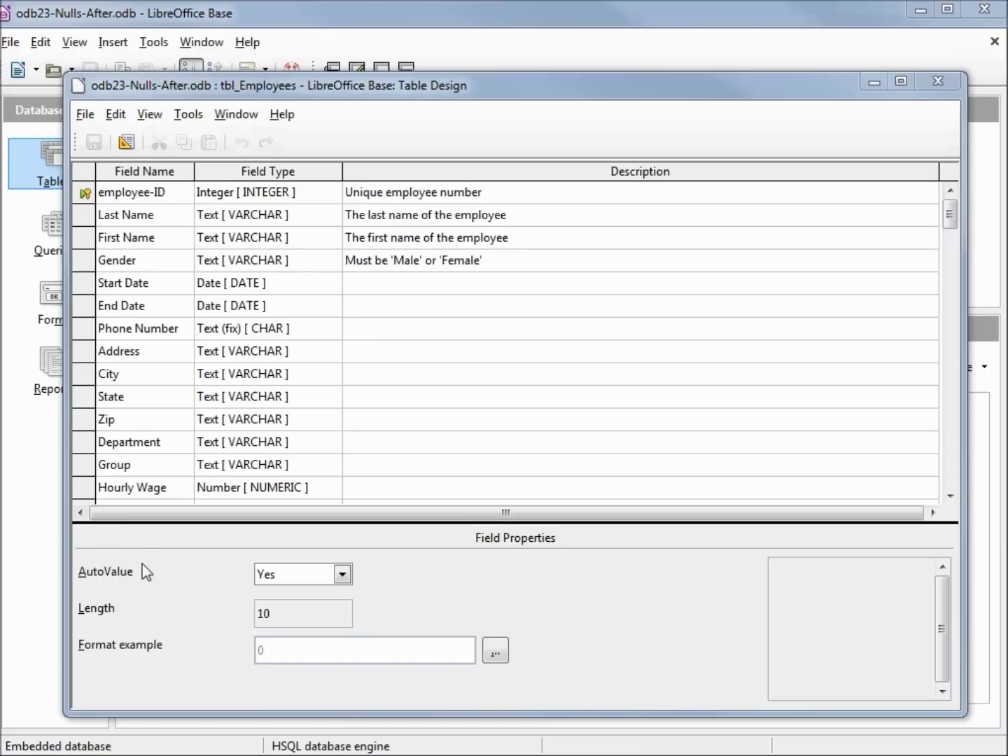
Step: Inspect the Last Name, First Name and Gender field properties, then close the design window
click(85, 223)
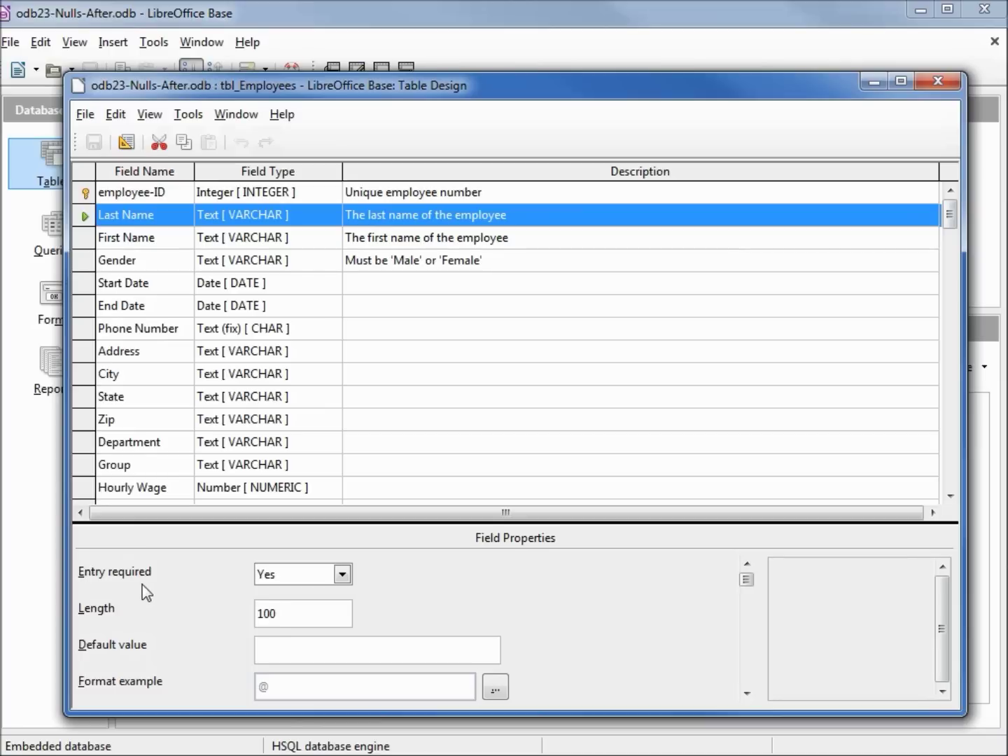
click(85, 239)
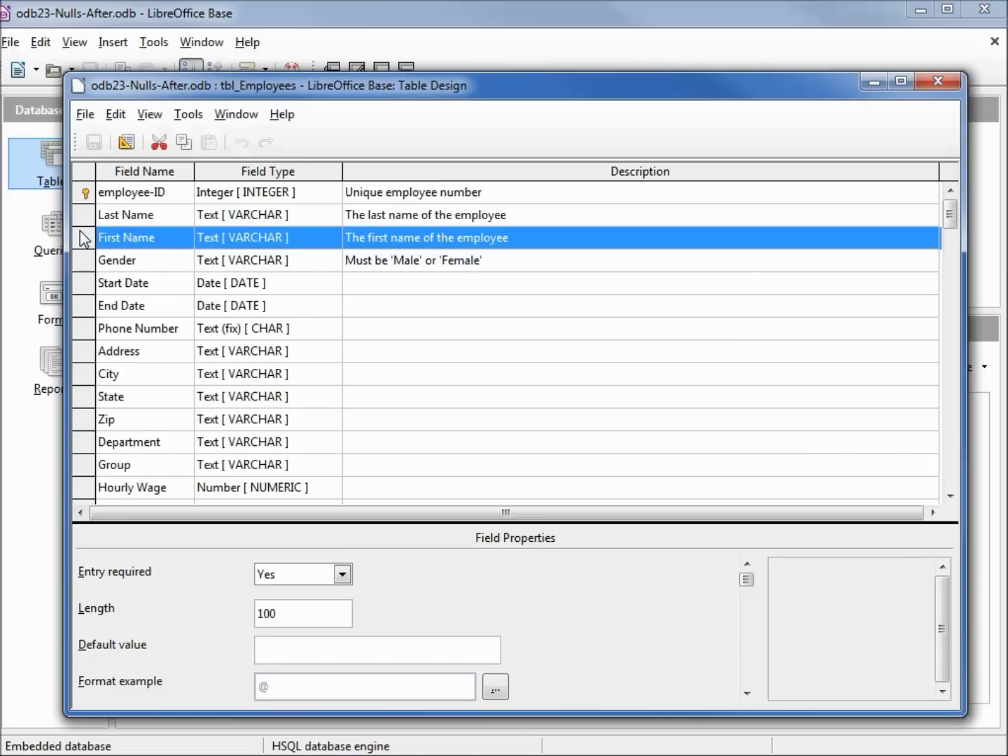
click(85, 261)
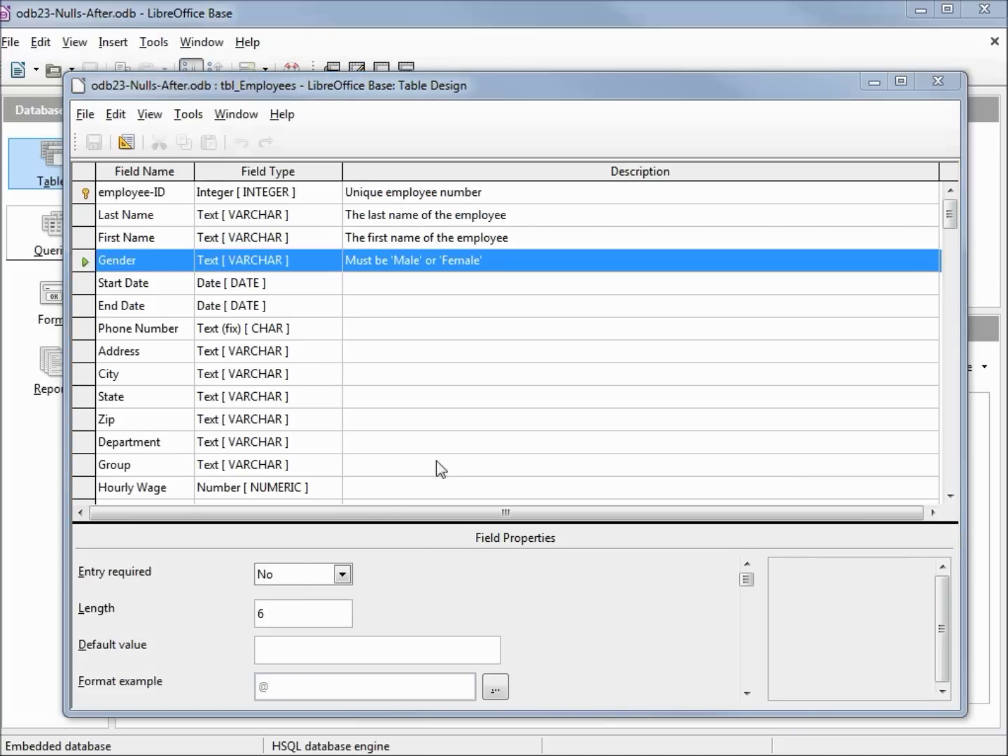
click(934, 85)
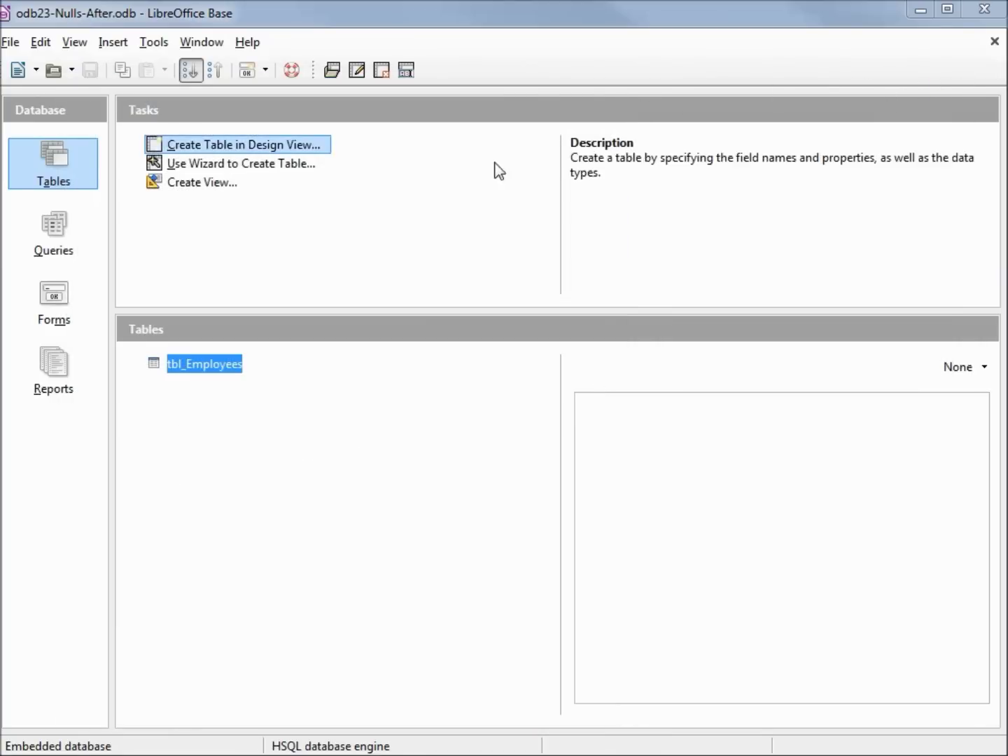
double_click(194, 365)
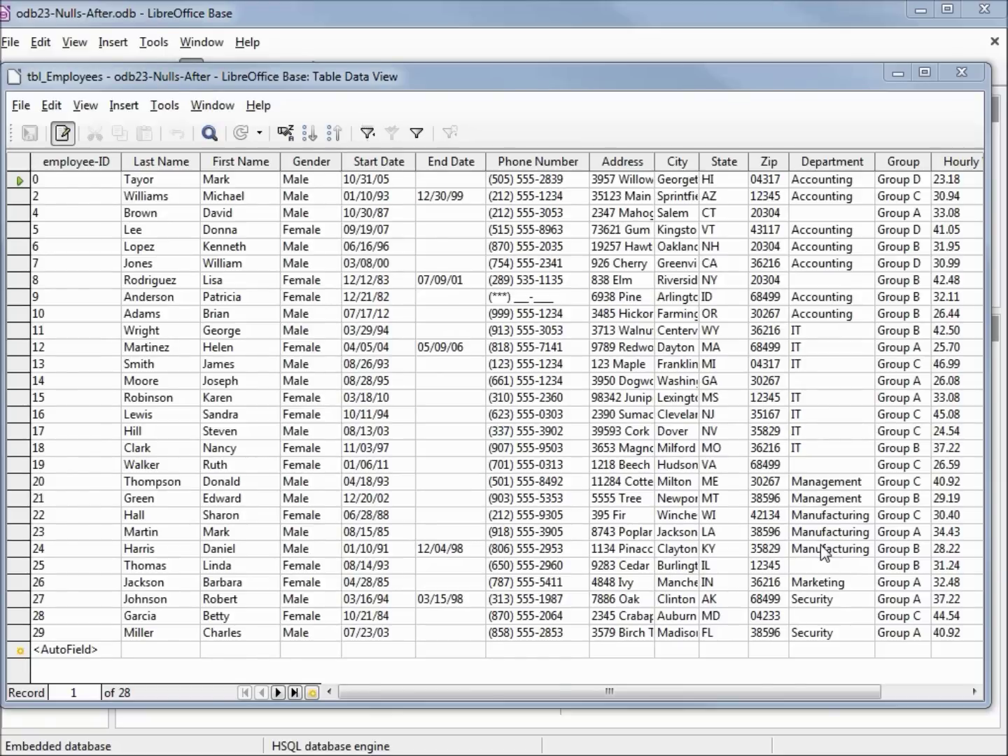
click(944, 74)
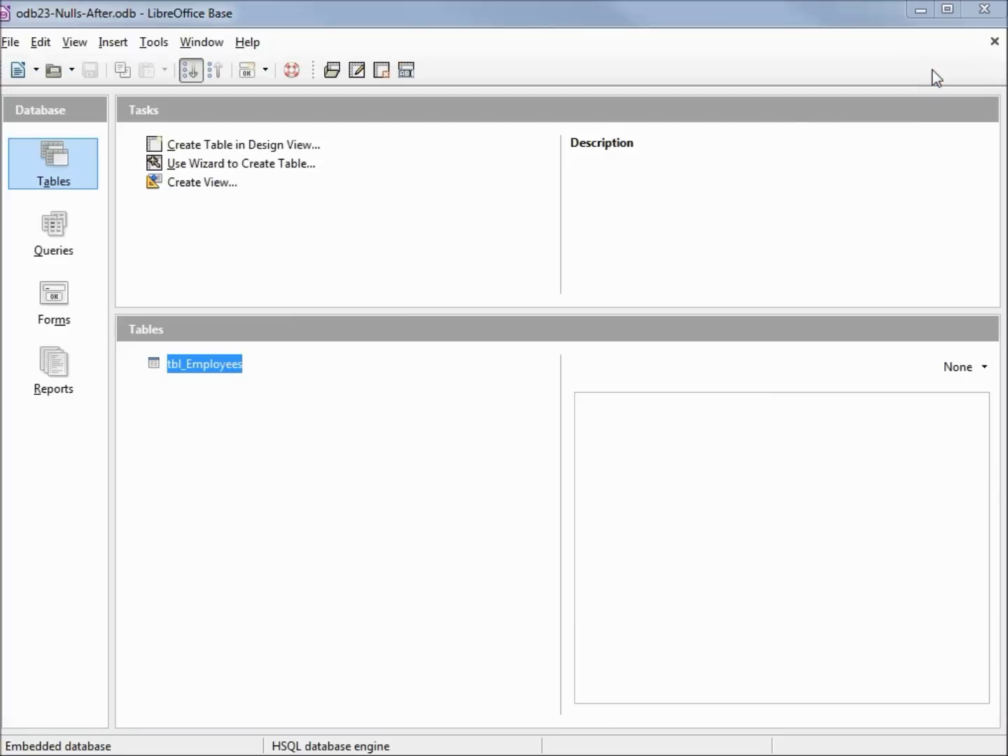
Step: Start a new query in Design View with tbl_Employees added
click(60, 226)
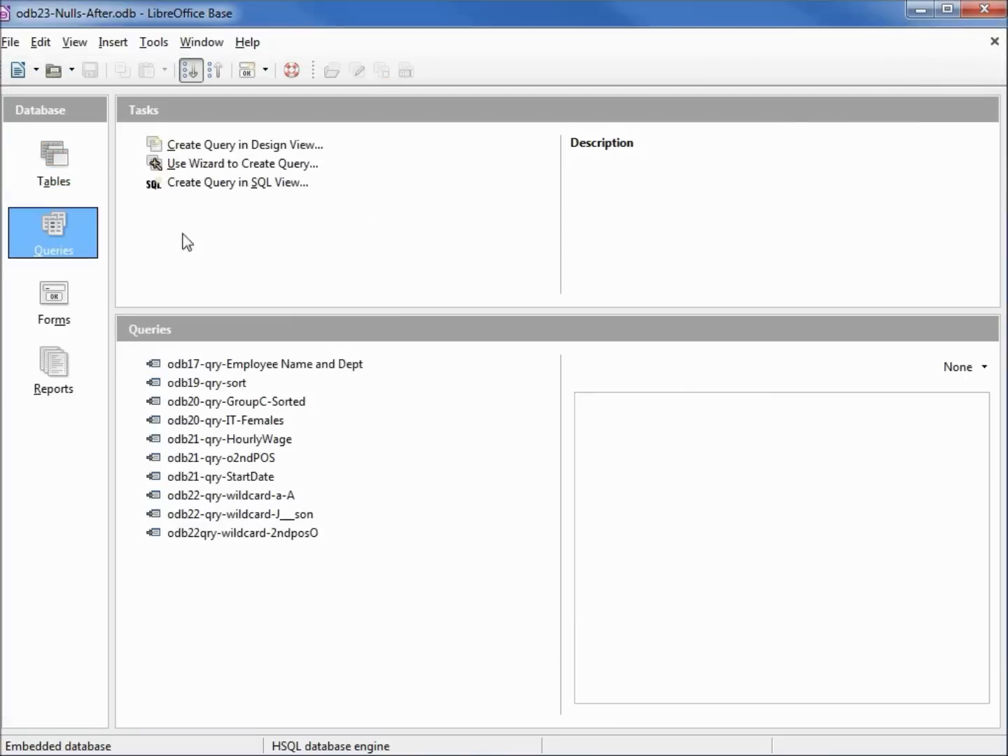
click(260, 144)
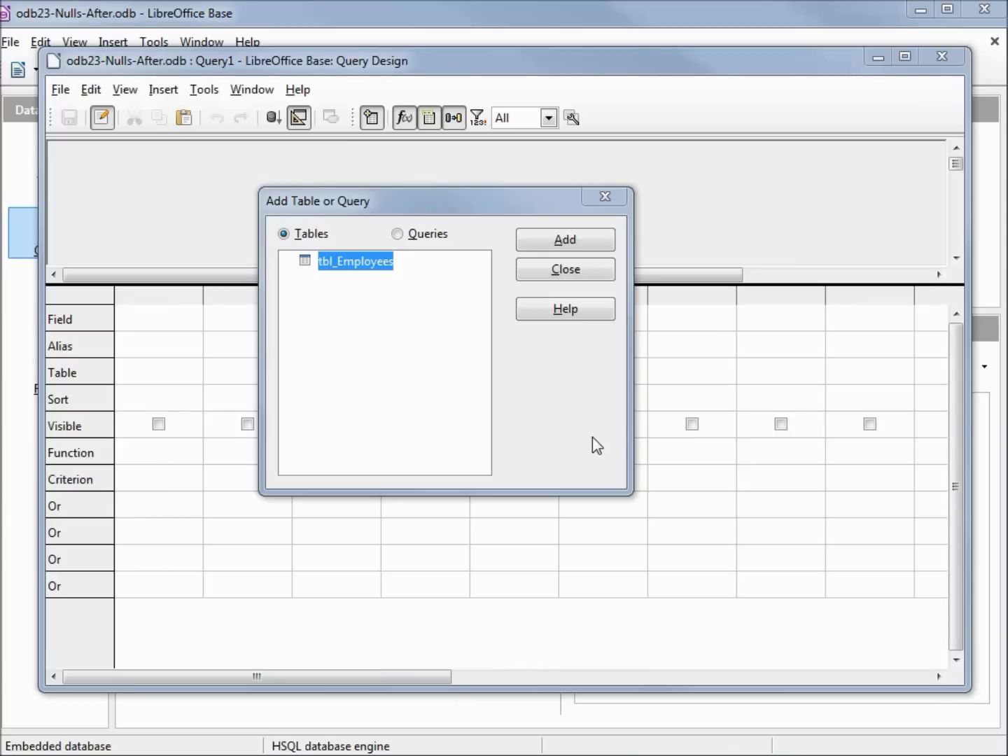
click(586, 249)
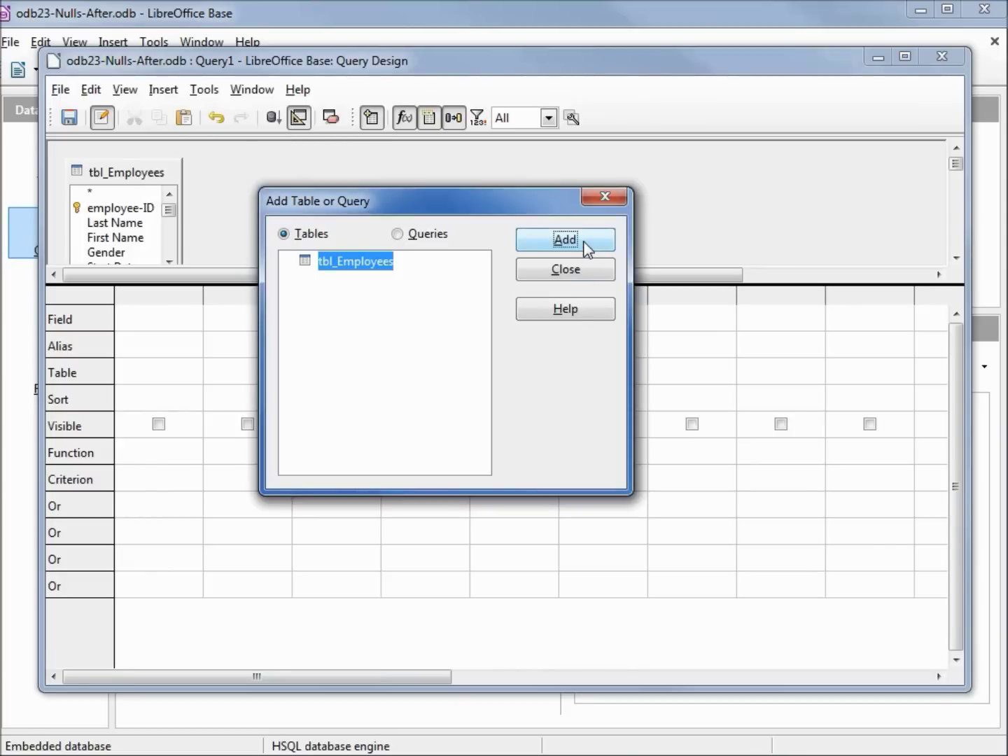
click(566, 269)
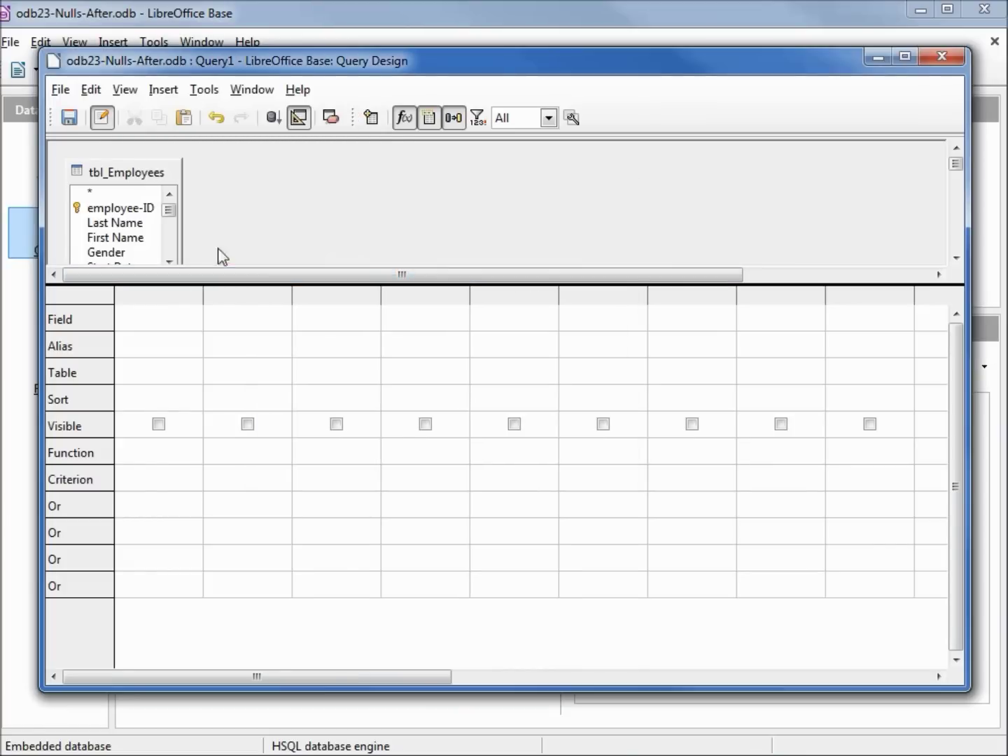
Step: Add employee-ID, Last Name, First Name and End Date fields and run the query, showing 28 records
double_click(129, 210)
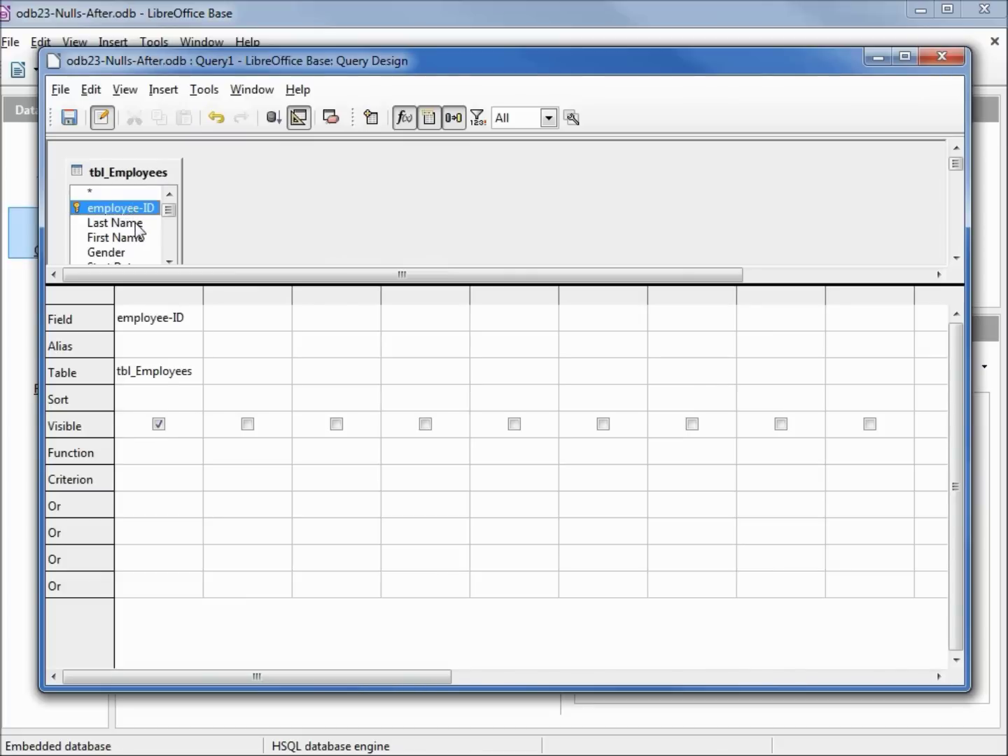
double_click(137, 225)
double_click(130, 237)
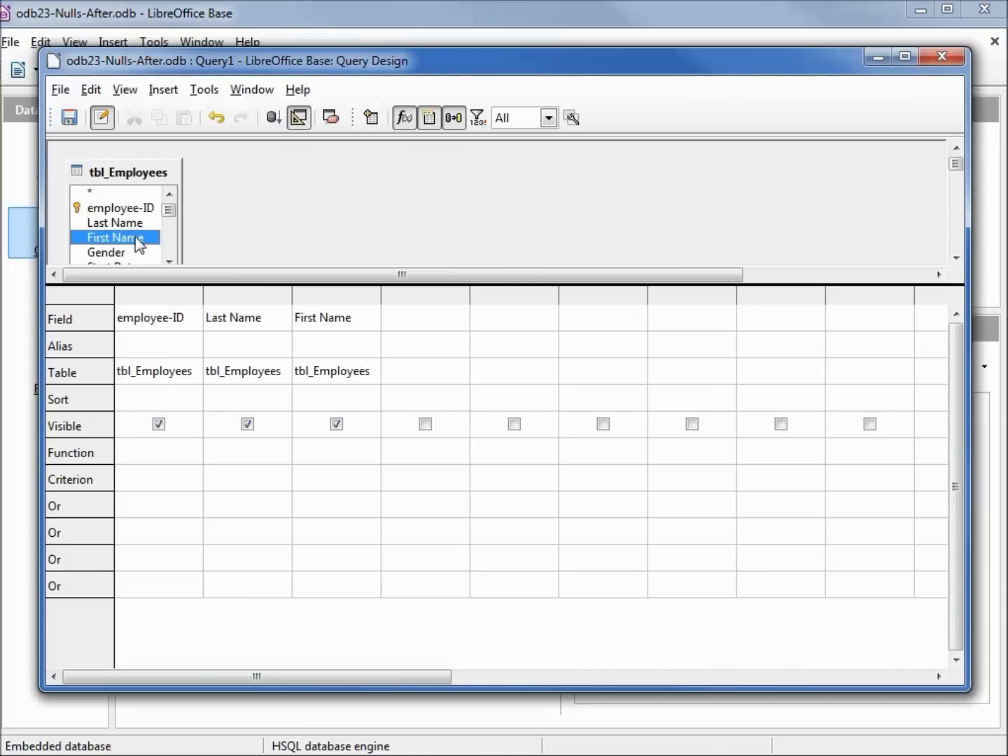
drag(168, 212, 169, 218)
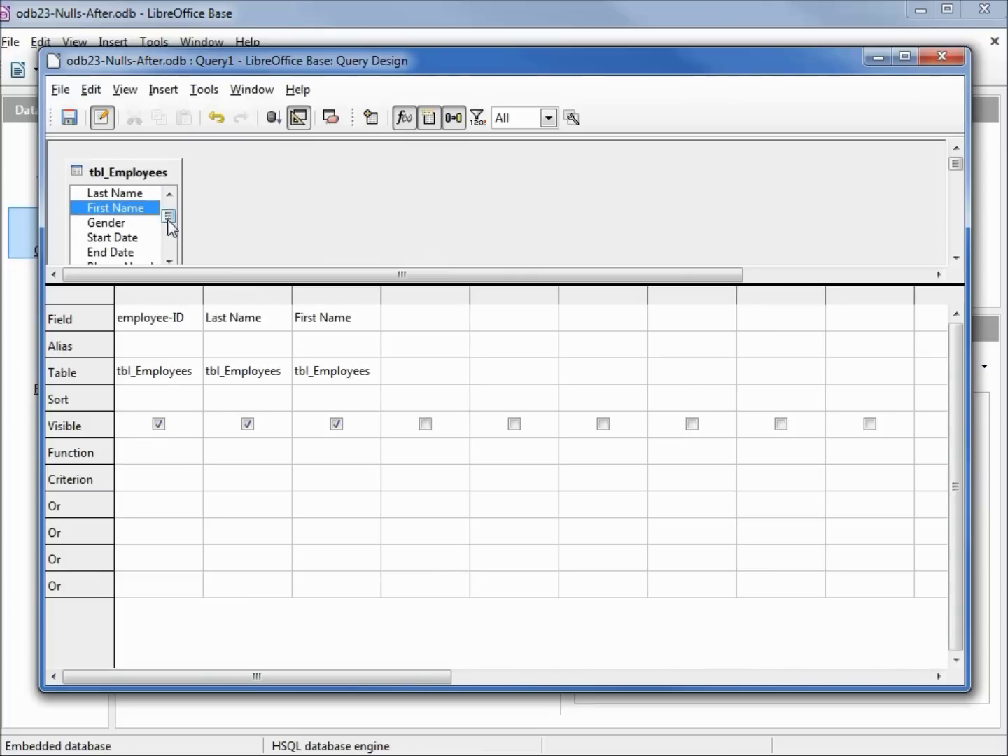
double_click(126, 253)
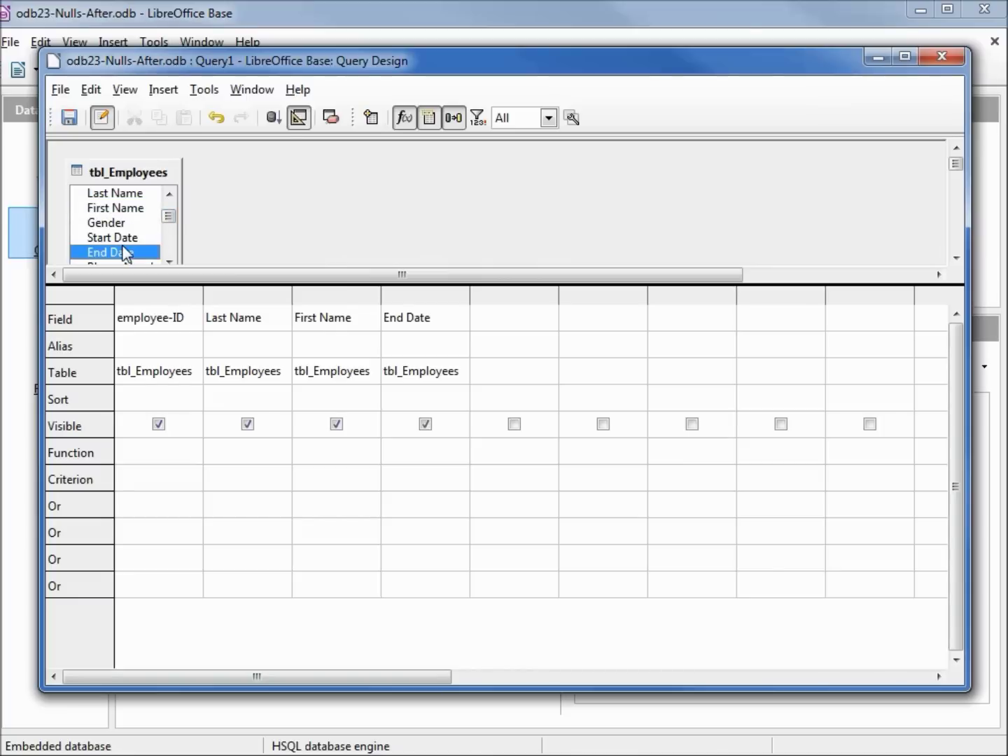
click(272, 118)
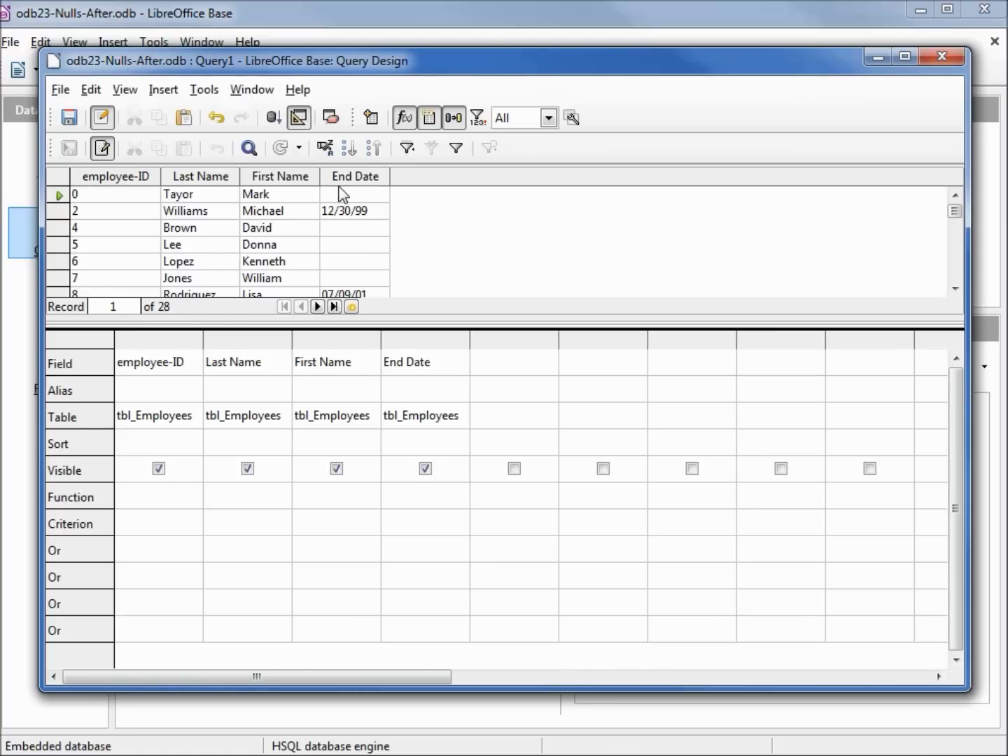
Step: Set the End Date criterion to IS EMPTY and run the query
click(415, 523)
text(IS EMPTY)
click(273, 120)
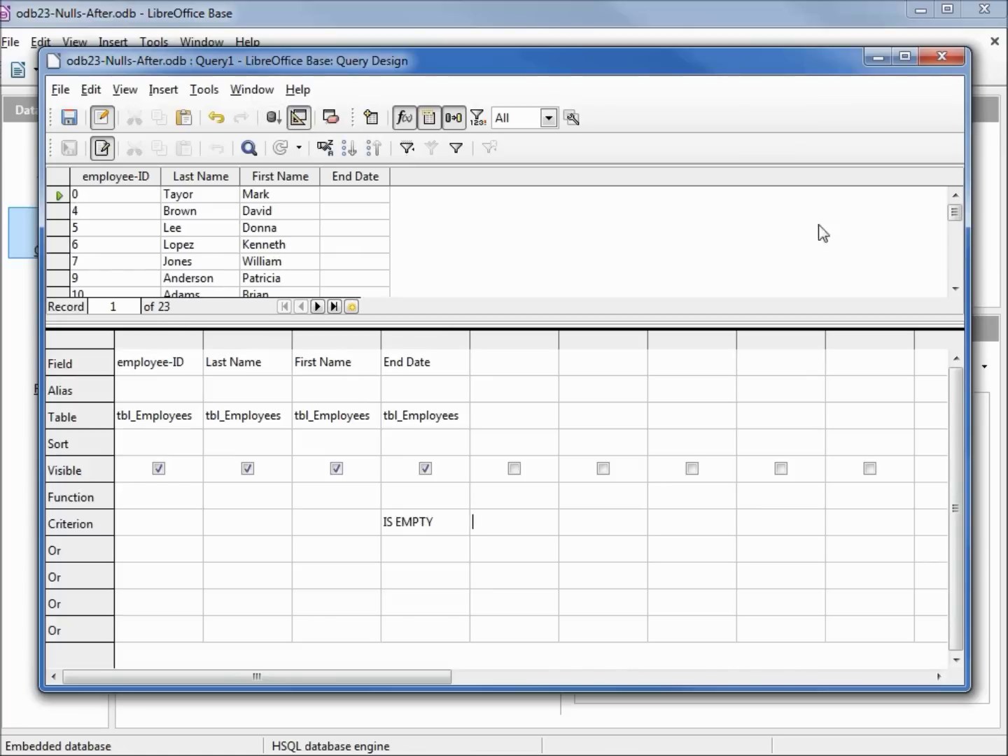
drag(954, 215, 967, 187)
Step: Change the End Date criterion to IS NOT EMPTY and rerun, returning 5 records
click(386, 522)
key(Right)
key(Right)
key(Right)
text(NOT)
key(End)
key(F5)
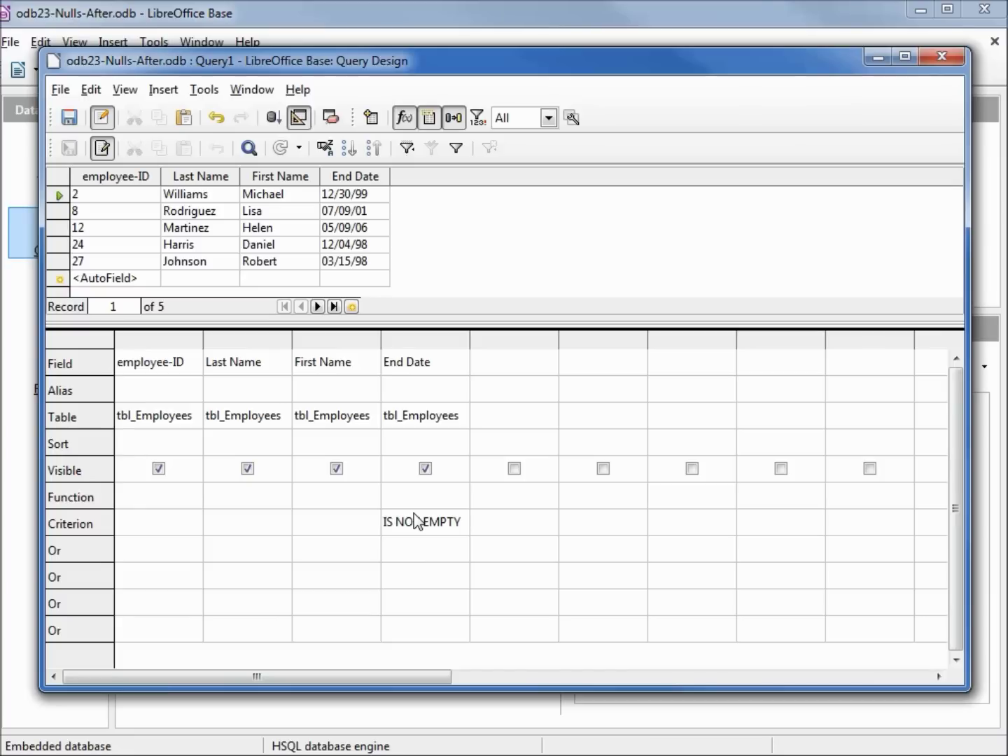
click(300, 119)
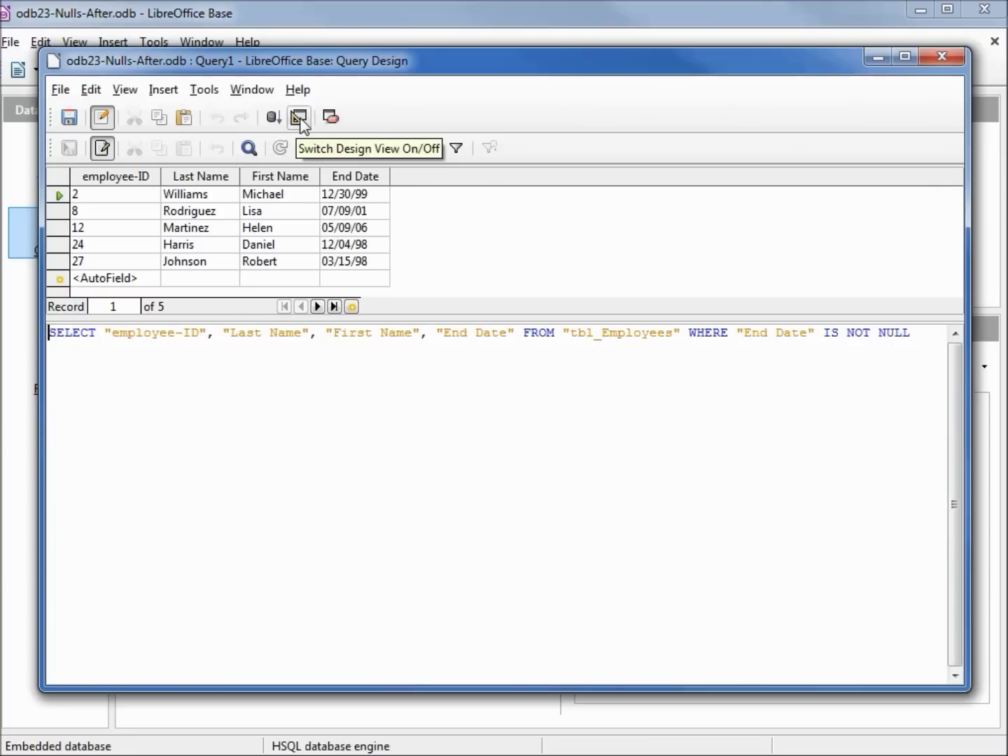
Step: In SQL view, delete NOT so the condition reads WHERE "End Date" IS NULL, returning 23 records
click(300, 119)
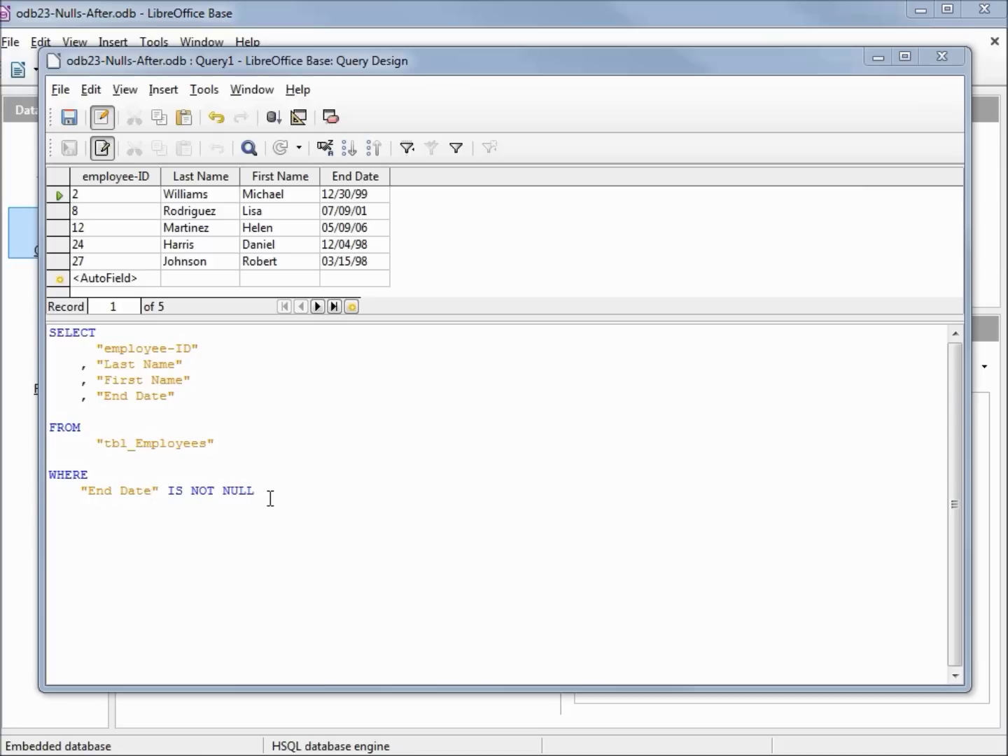
click(272, 117)
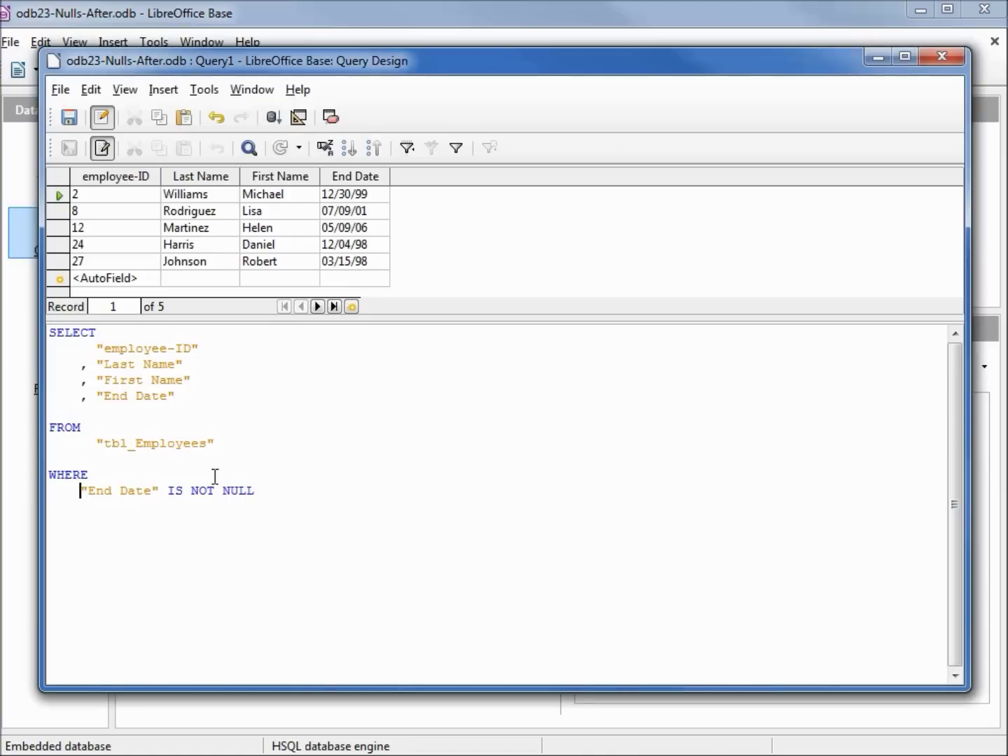
click(193, 488)
key(Delete)
key(Delete)
key(Delete)
key(Delete)
key(F5)
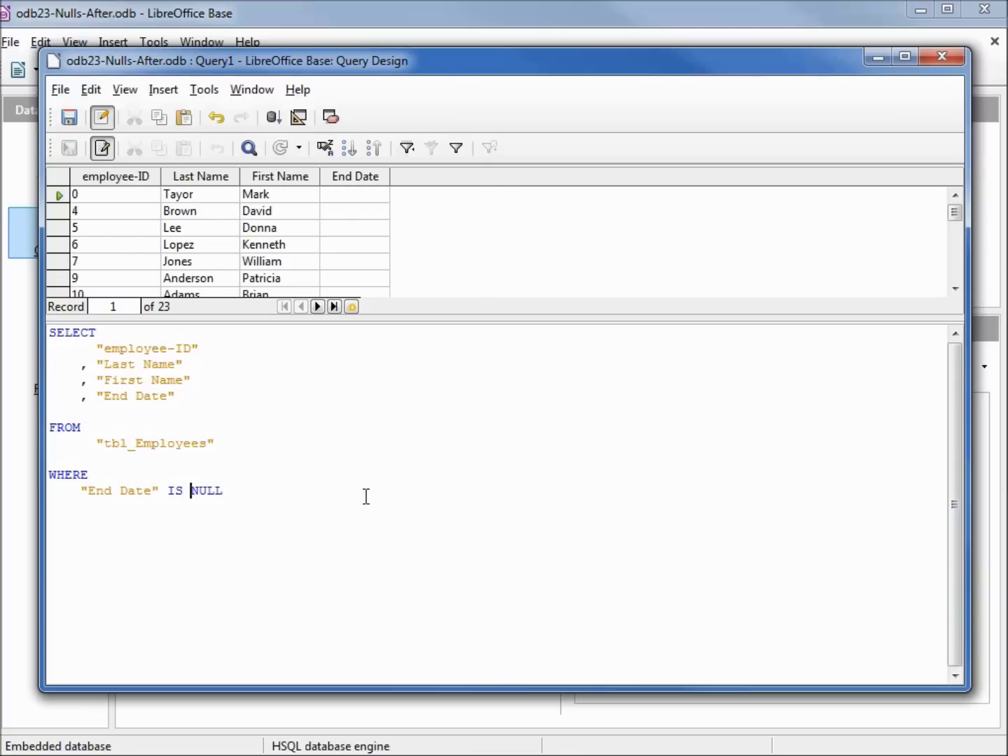
click(273, 498)
Step: Save the query via File > Save As under the name odb23-qry-NULL
click(60, 91)
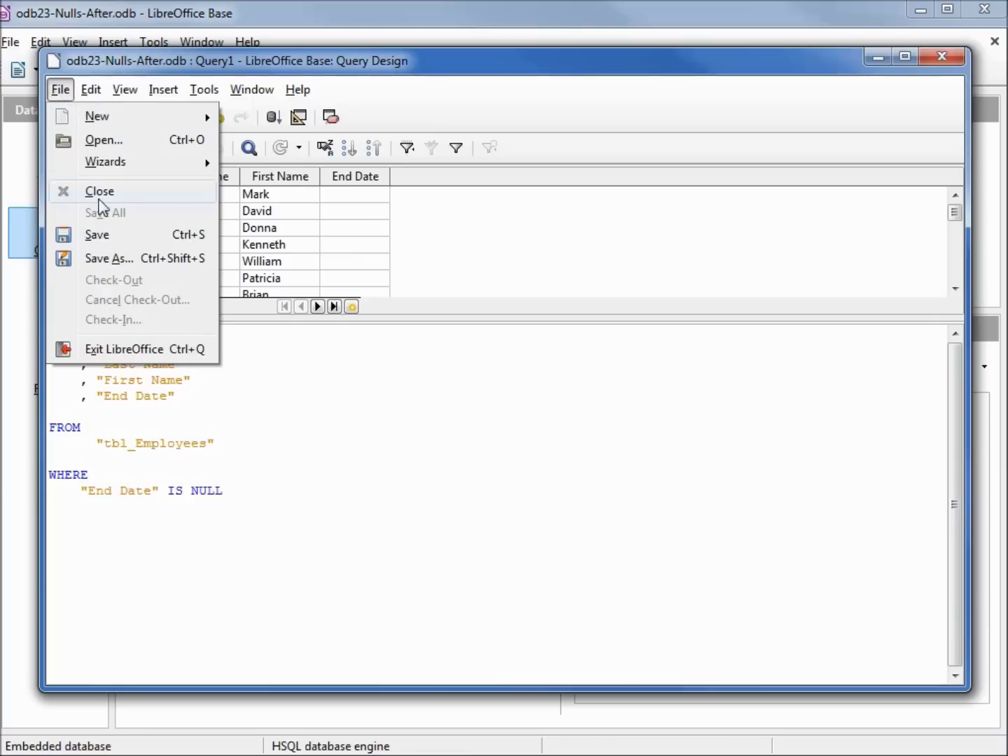
click(105, 258)
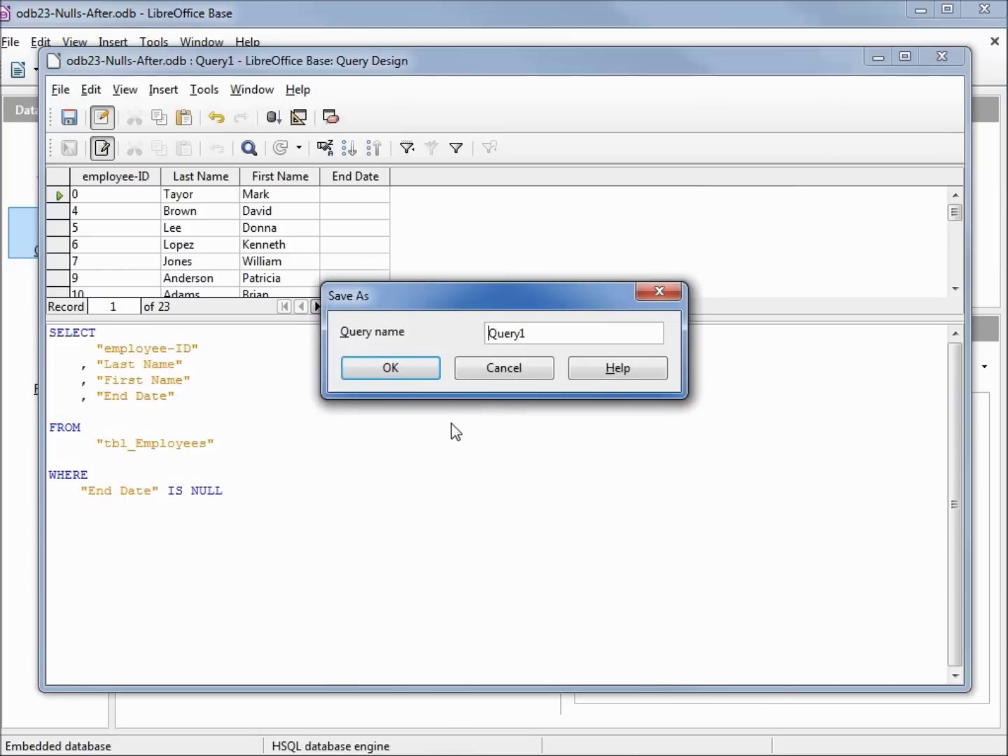
text(odb23-qry-NULL)
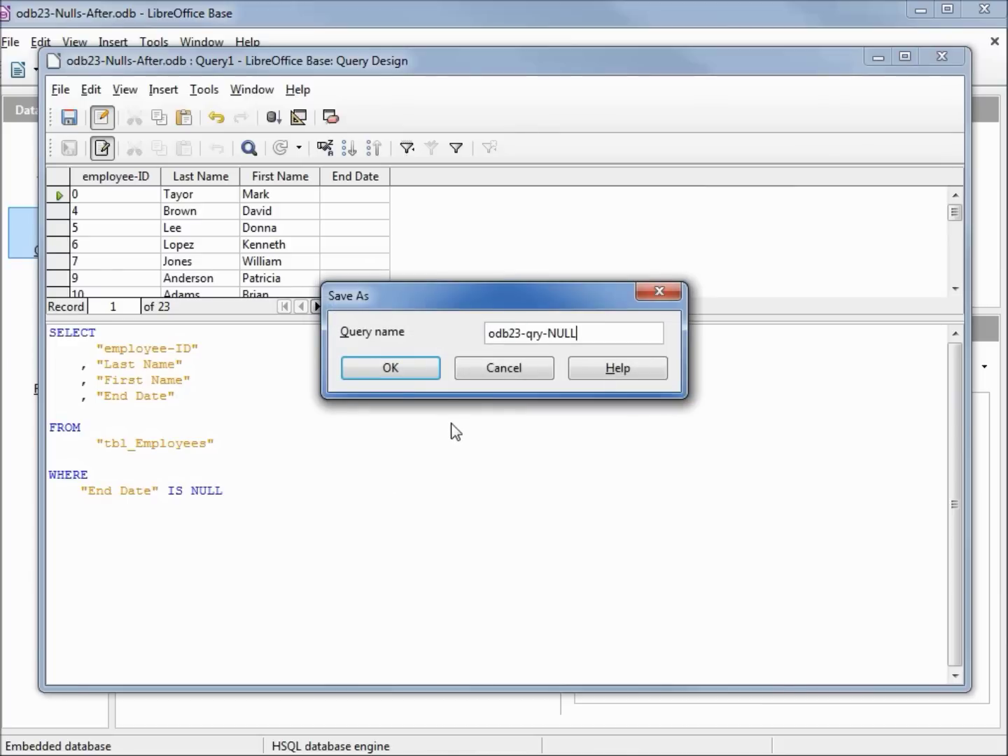
click(412, 370)
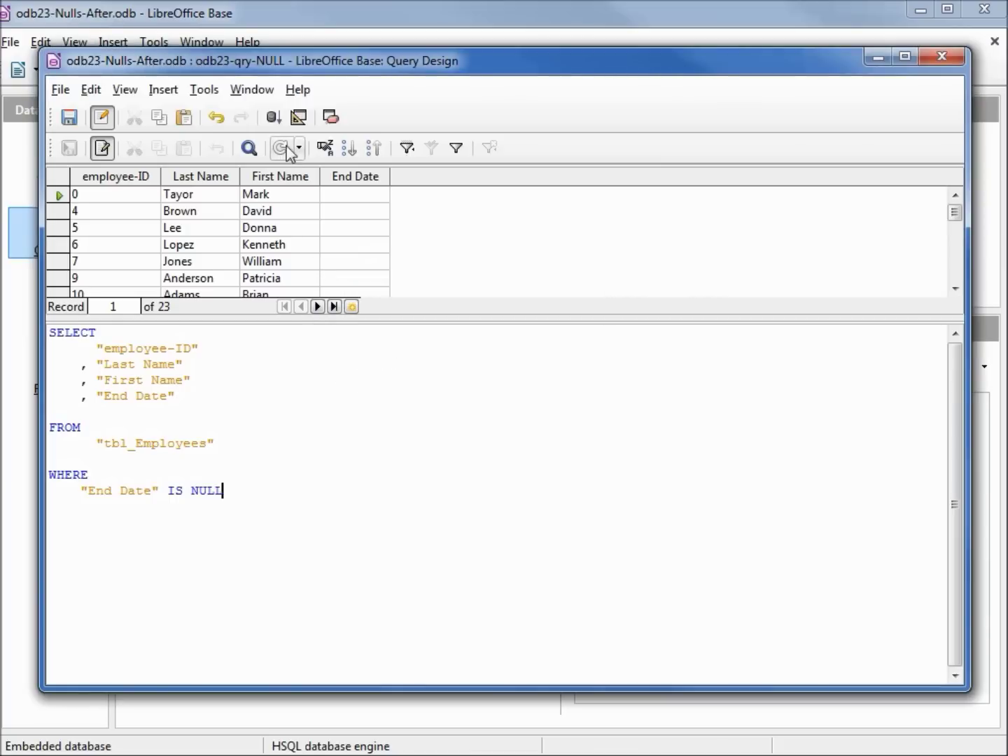
Step: Switch odb23-qry-NULL back to the design grid, where End Date shows IS EMPTY
click(298, 117)
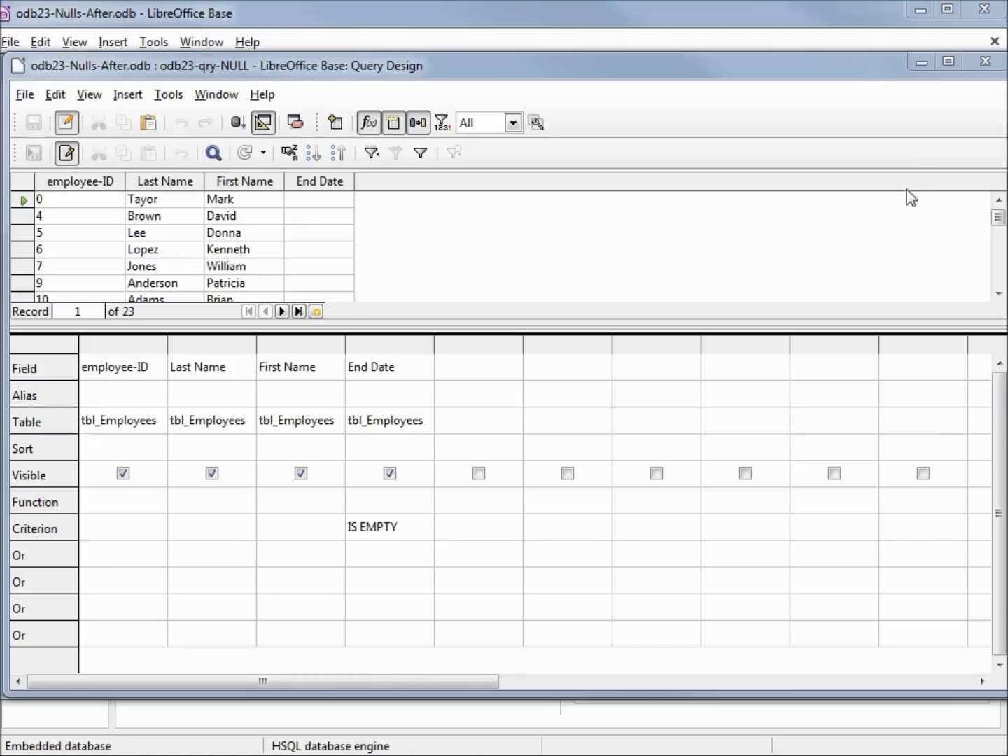
key(ctrl+w)
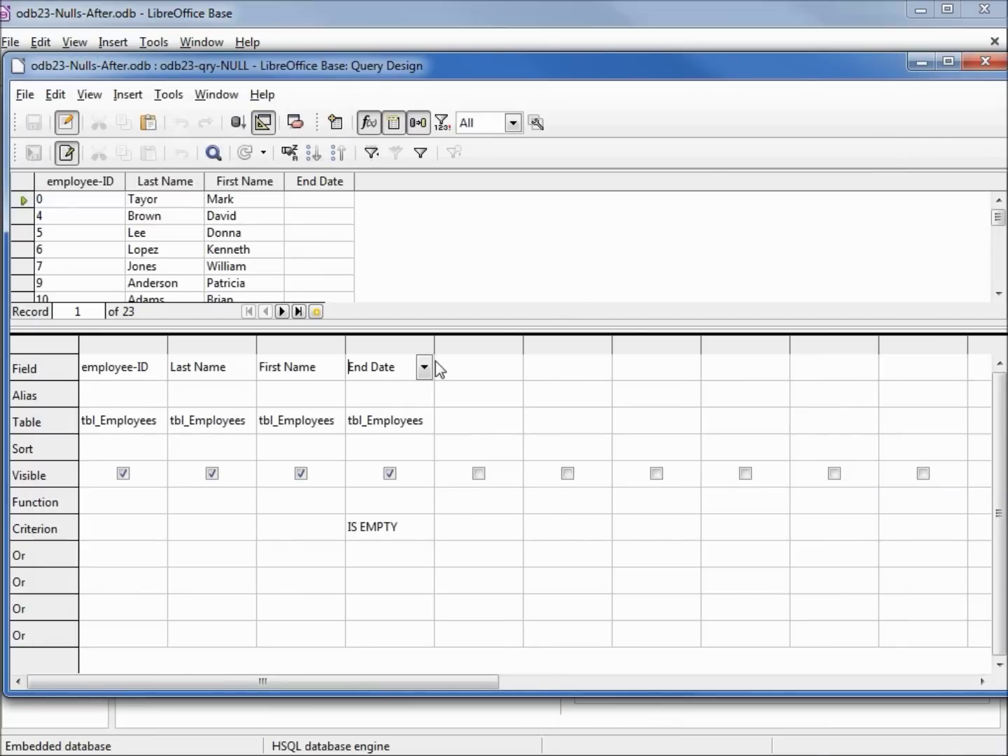
Step: Replace the End Date column with Department and run the query with its IS EMPTY criterion
click(424, 367)
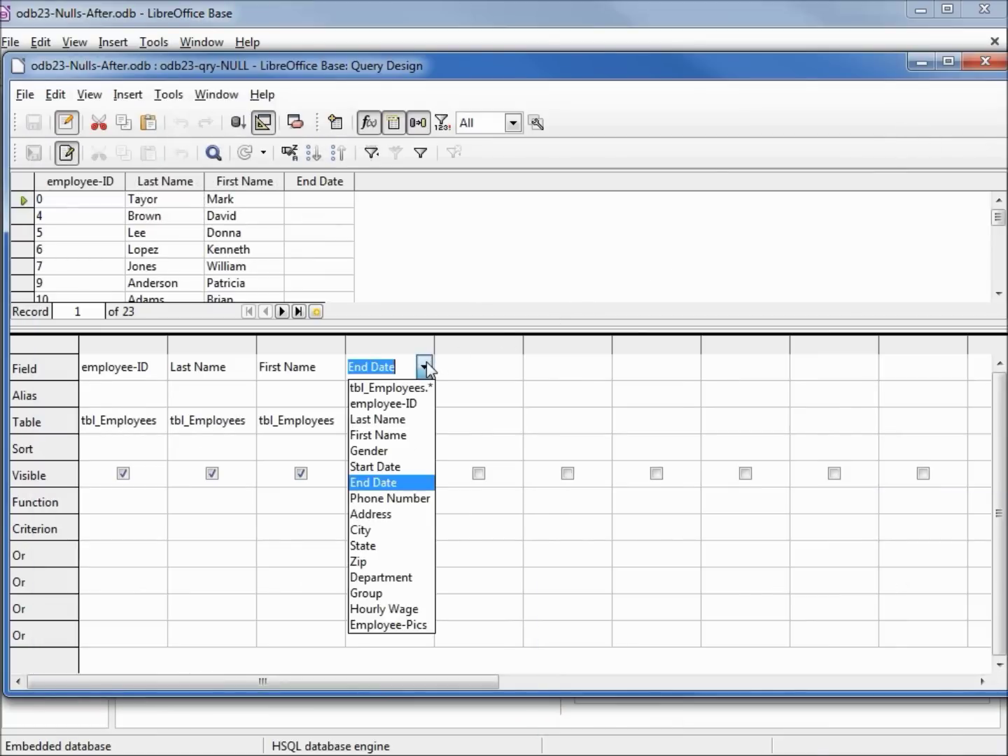
click(414, 579)
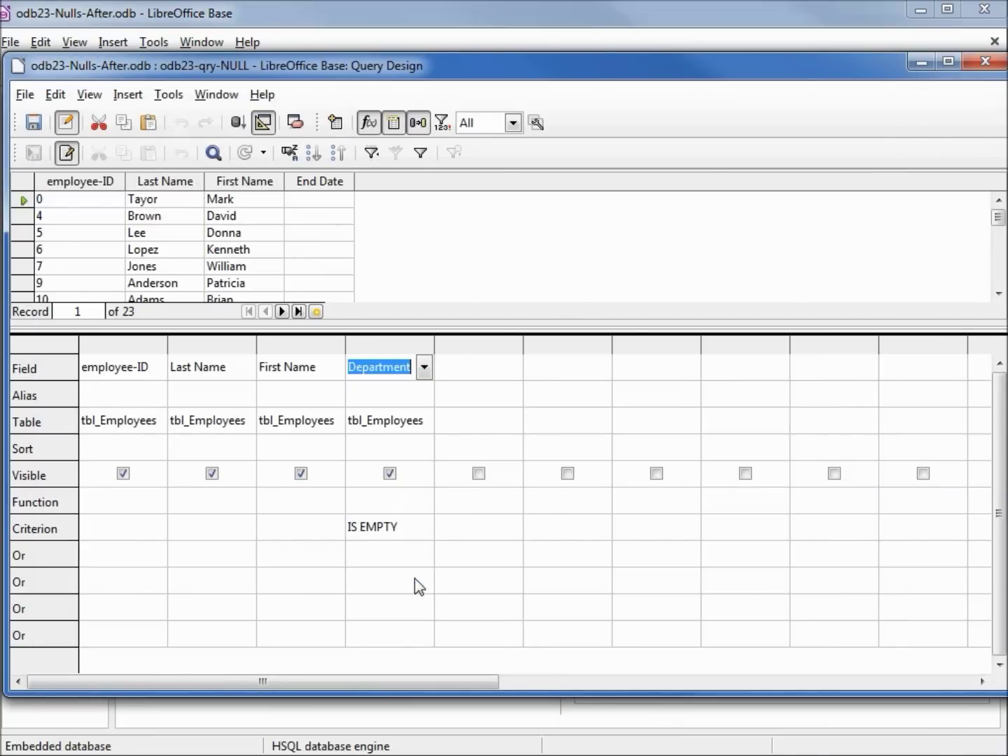
click(404, 529)
key(Tab)
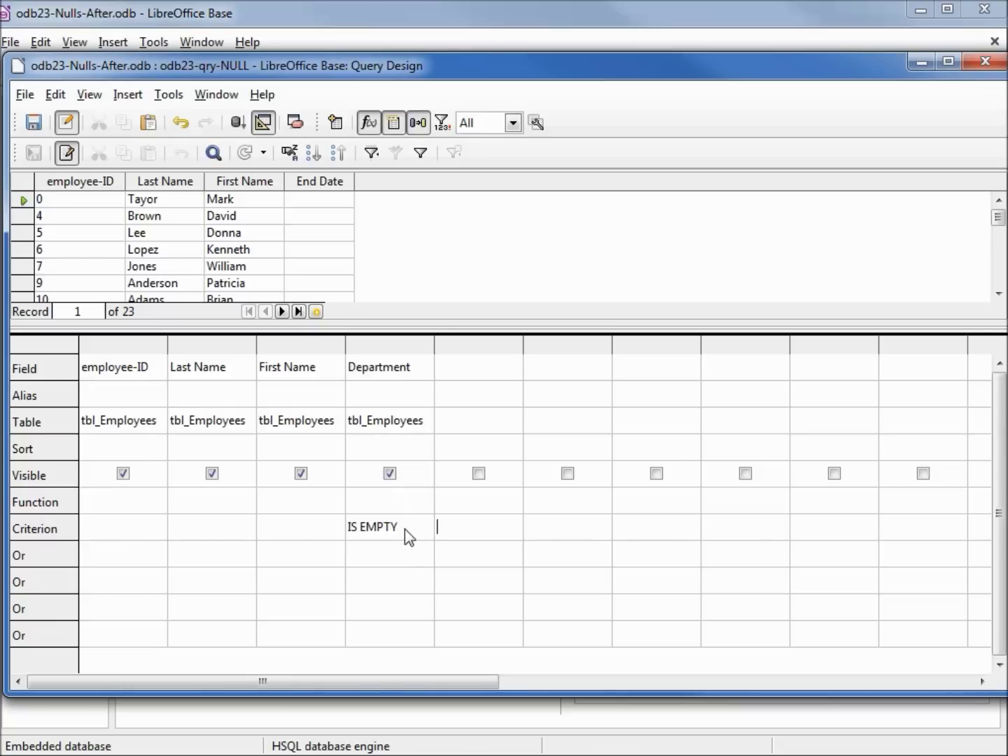
key(F5)
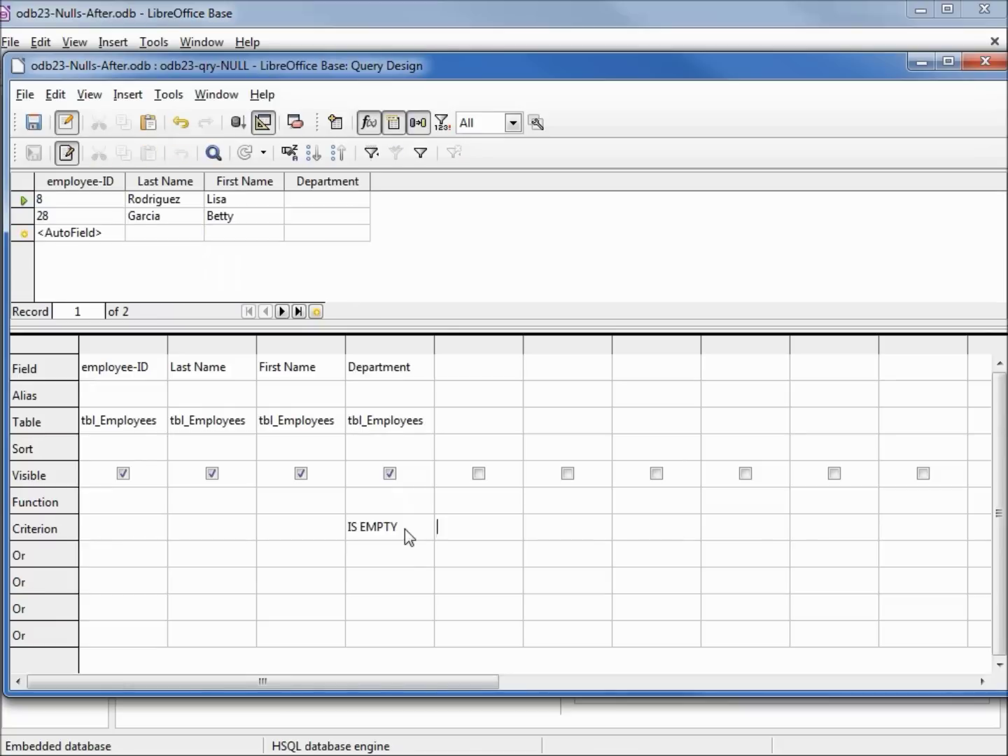
Step: Change the Department criterion to IS NOT EMPTY and rerun, returning 26 records
drag(405, 528, 313, 529)
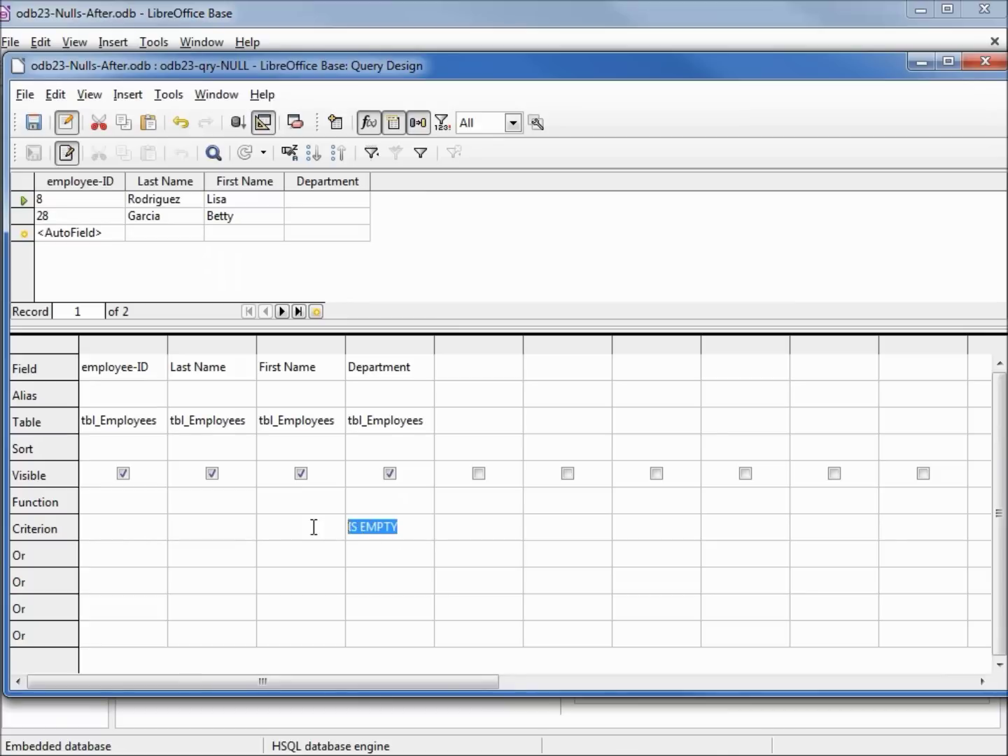
key(BackSpace)
text(IS NOT NULL)
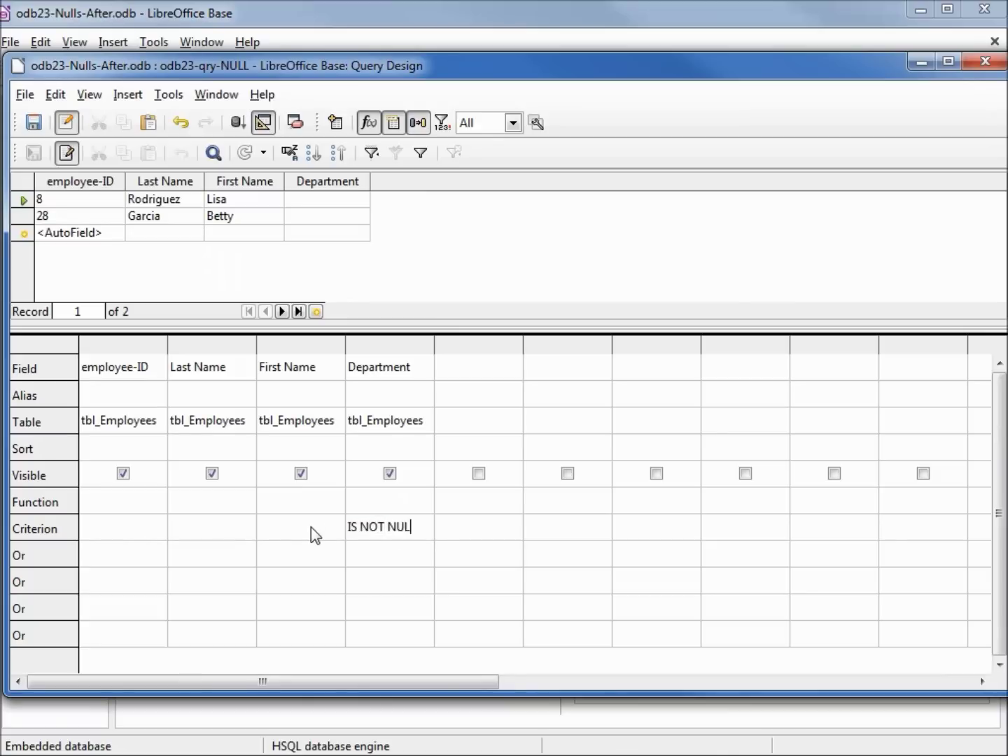
key(BackSpace)
key(BackSpace)
key(BackSpace)
key(BackSpace)
text(EMPTY)
key(F5)
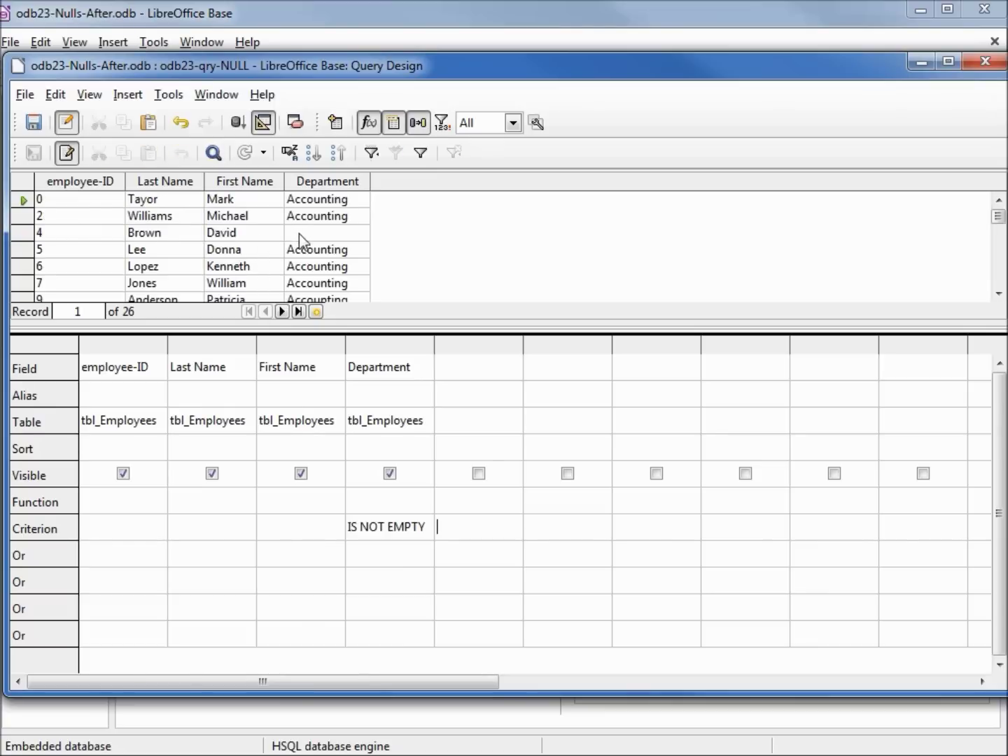
mouse_move(995, 218)
mouse_down()
mouse_move(1003, 308)
mouse_move(997, 218)
mouse_up()
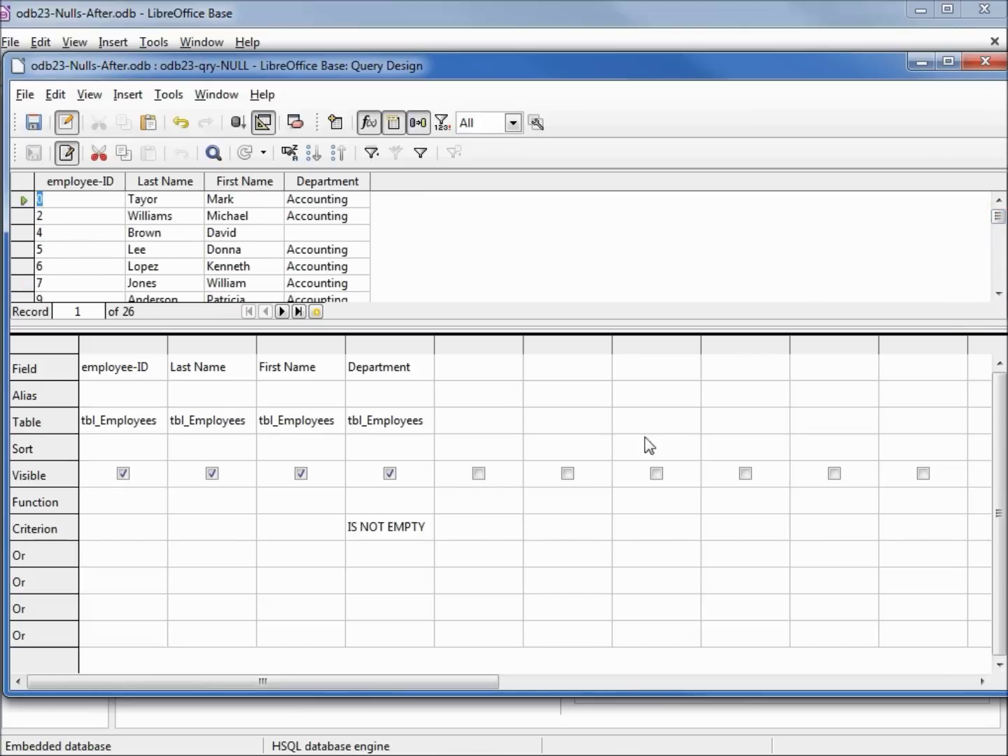
click(429, 528)
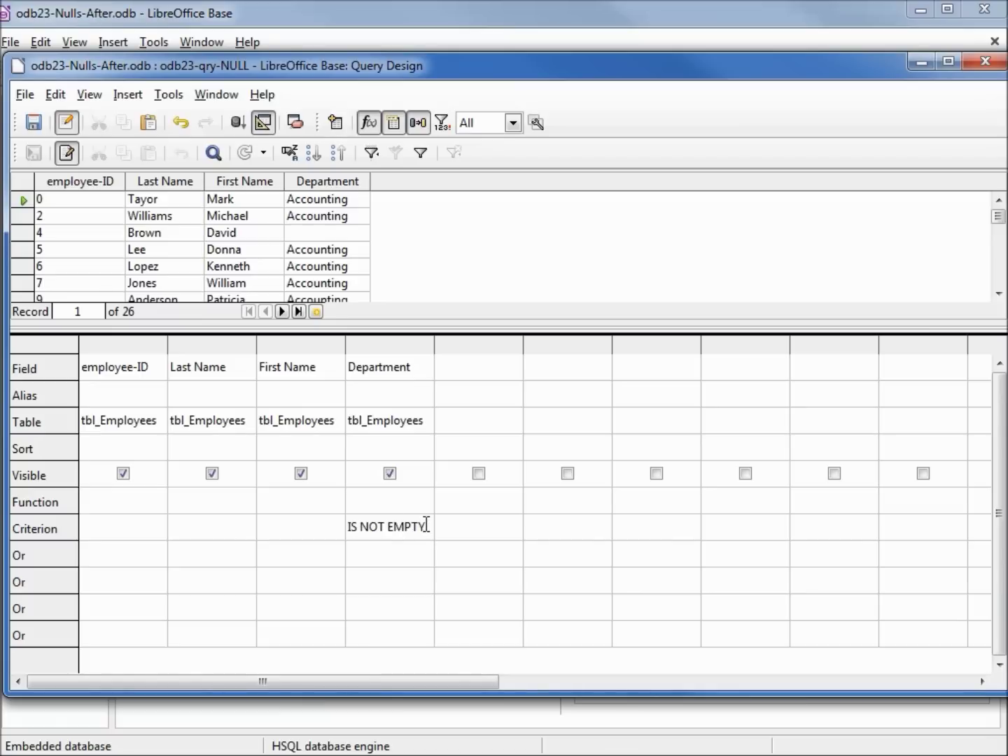
Step: Replace the Department criterion with like '* *' and run, leaving 2 blank-Department records
drag(425, 524, 281, 515)
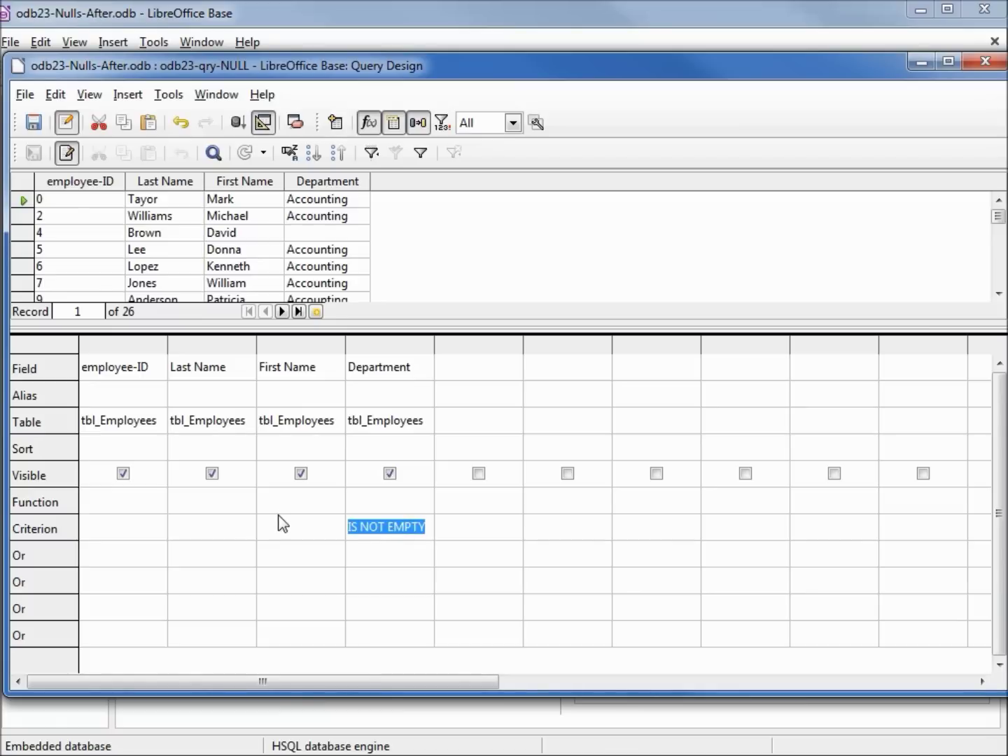
text(like )
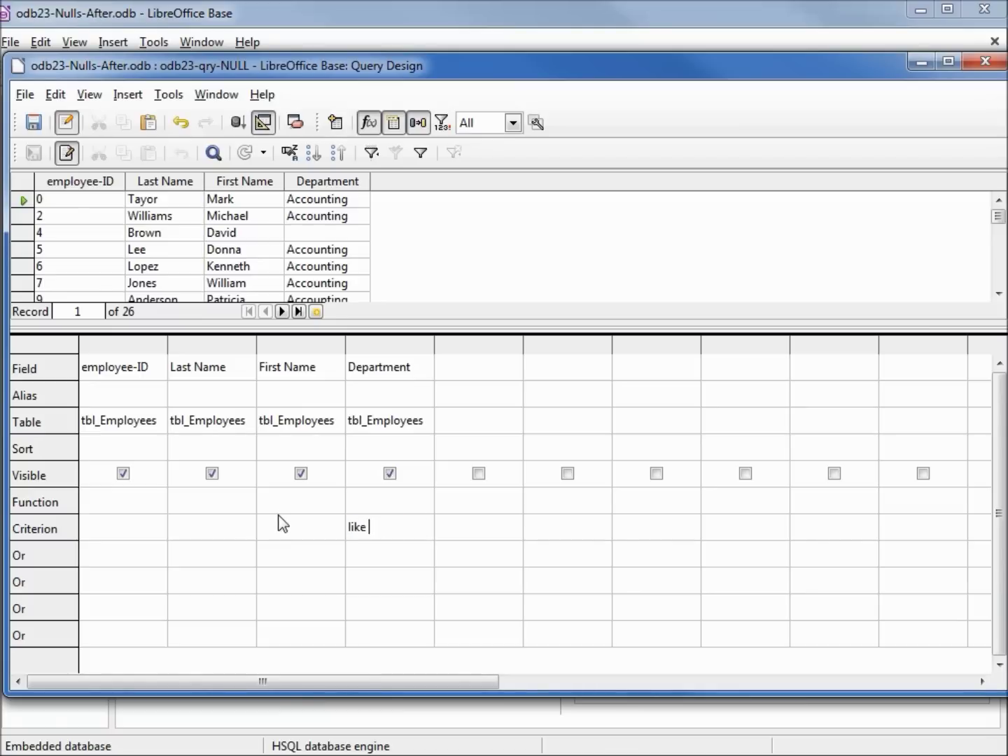
text('* *')
key(Tab)
key(F5)
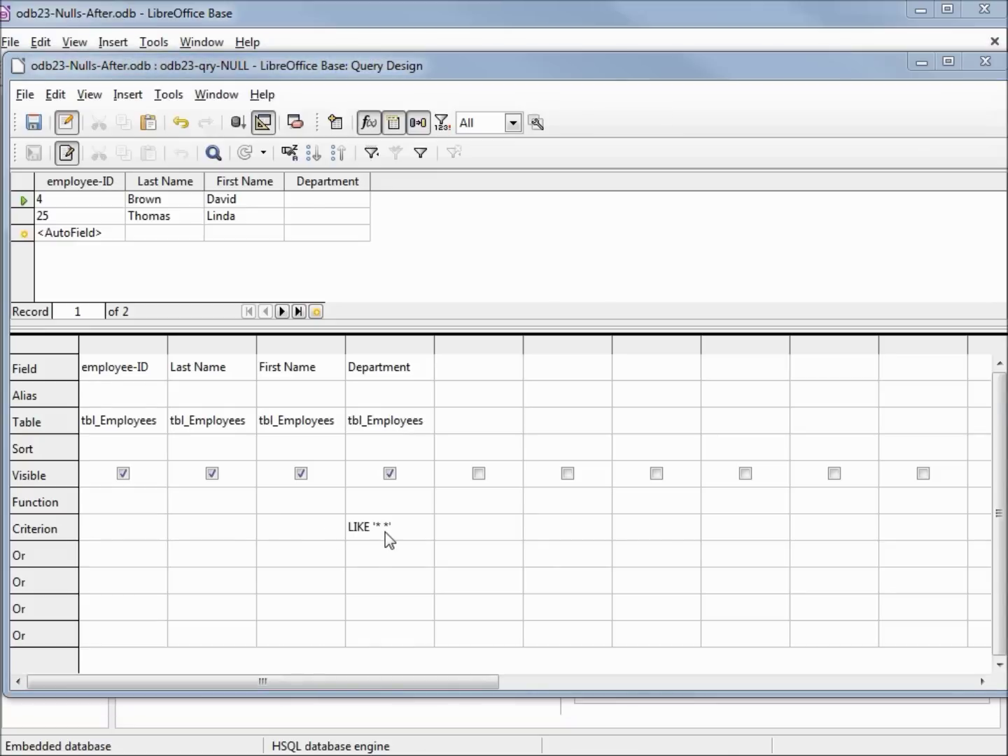
Step: Change the Department criterion to = '' and rerun, listing a different pair of employees
click(385, 532)
drag(392, 531, 328, 546)
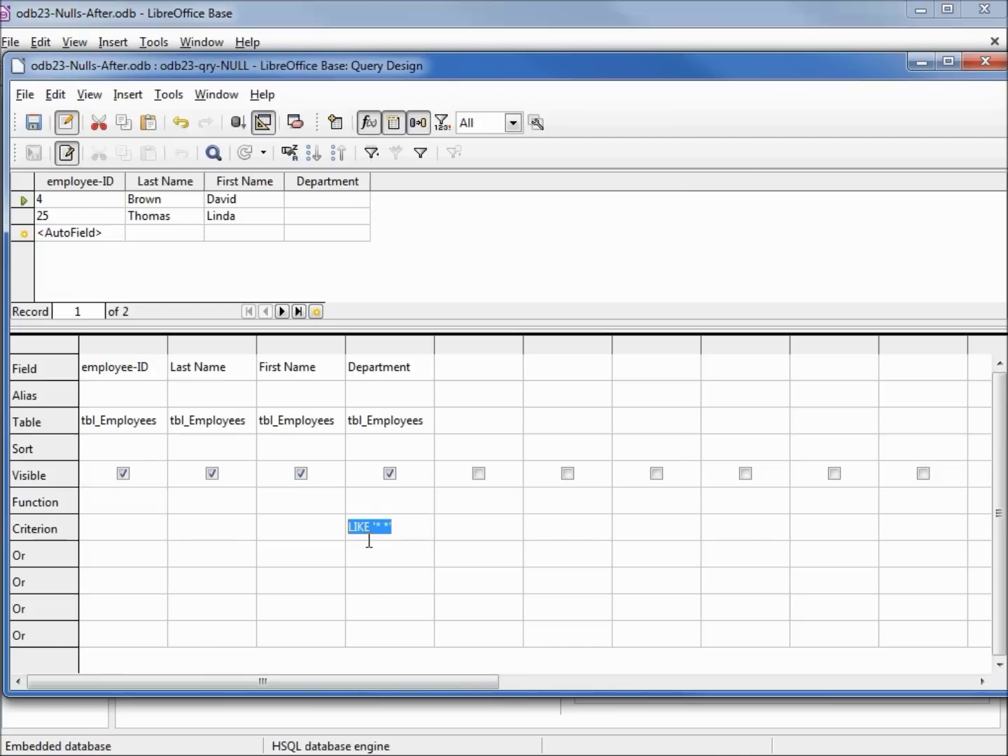
text(=)
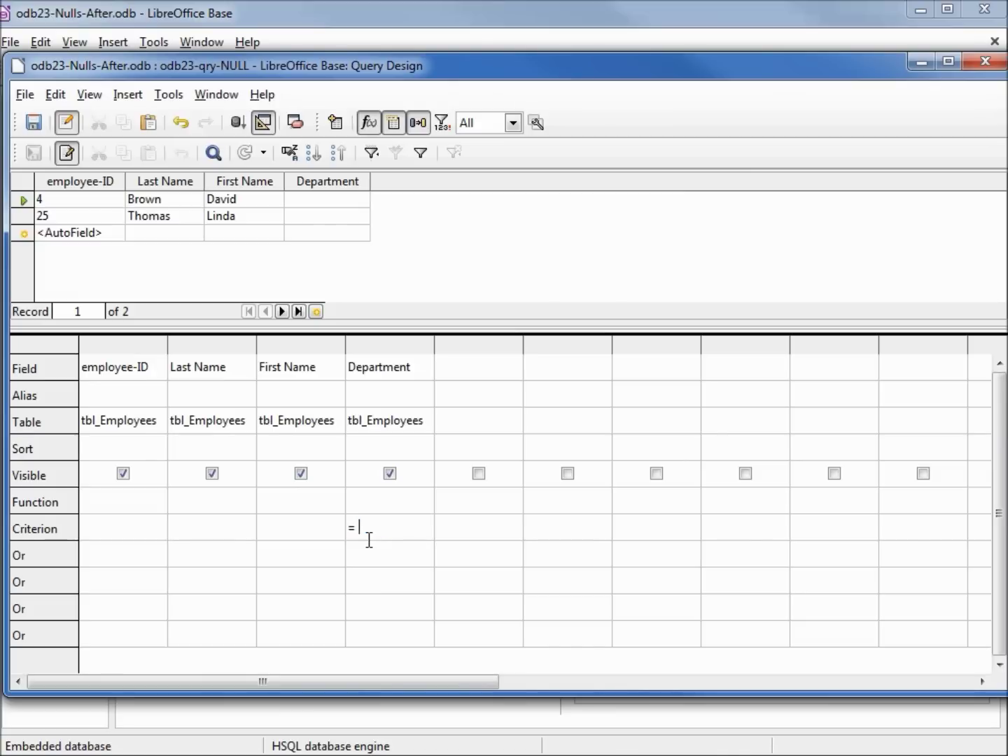
text('')
key(Tab)
key(F5)
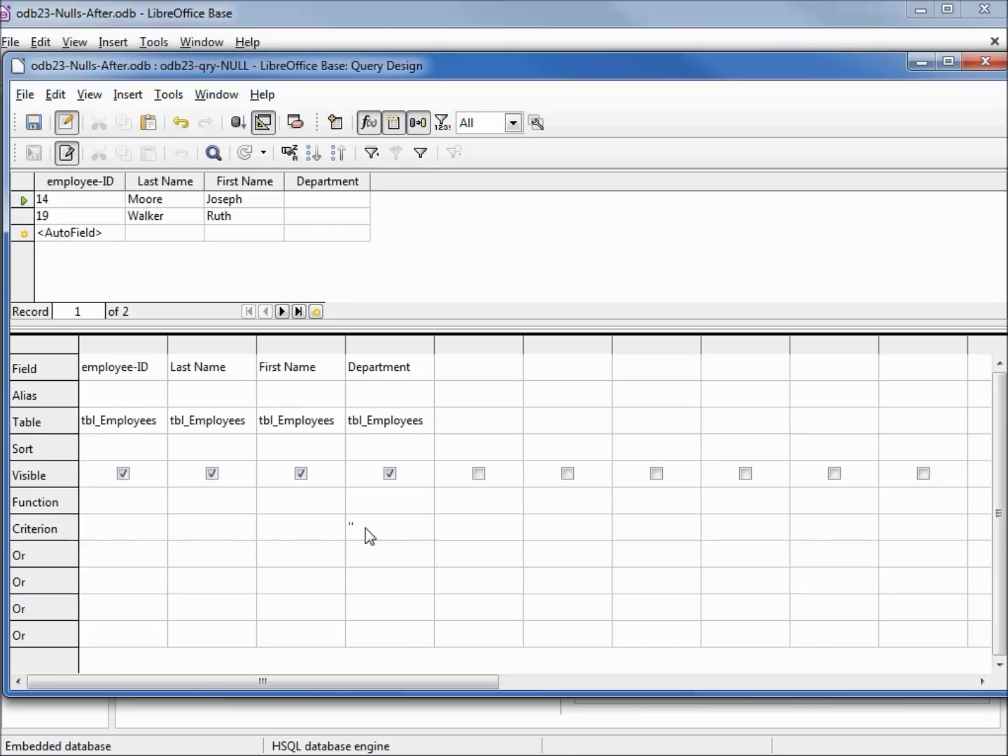
Step: Add IS NULL and LIKE '**' as alternative Department conditions and rerun, giving 6 records
click(375, 558)
text(IS NULL)
key(F5)
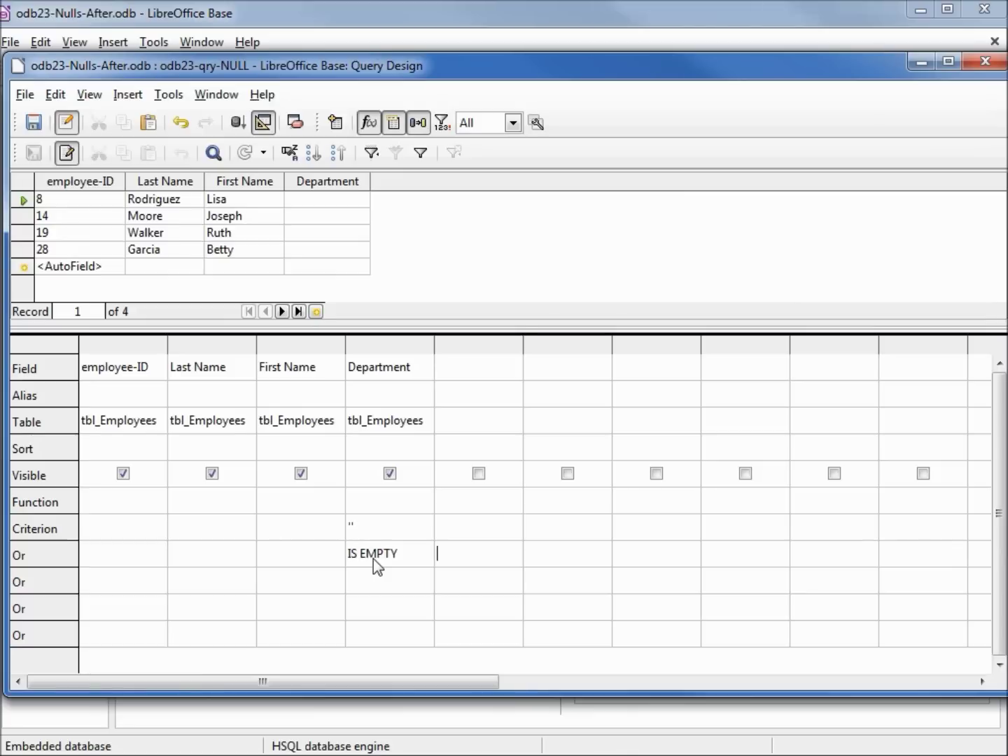
click(379, 582)
text(LIKE '**')
key(Tab)
key(F5)
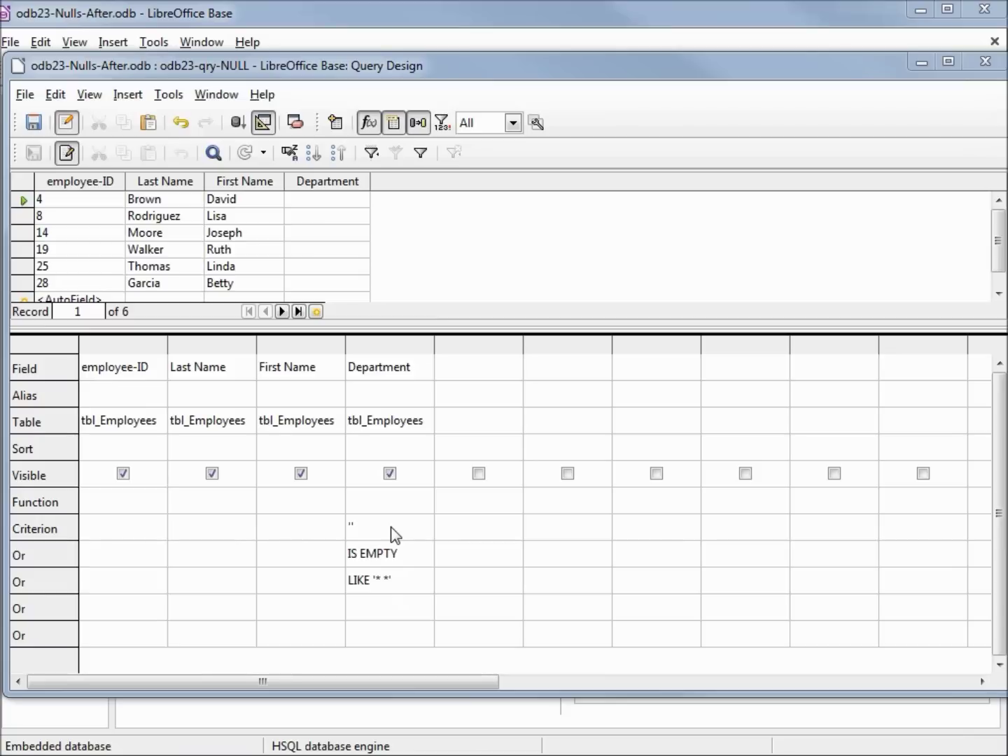
Step: Show the query in SQL view and replace its statement with a multi-line version, one line per Department condition
click(265, 124)
key(ctrl+a)
text(SELECT       "employee-ID"     , "Last Name"     , "First Name"     , "Department"  FROM       "tbl_Employees"  WHERE     (  "Department" = ''     OR "Department"   IS NULL     OR "Department"   LIKE '% %' ))
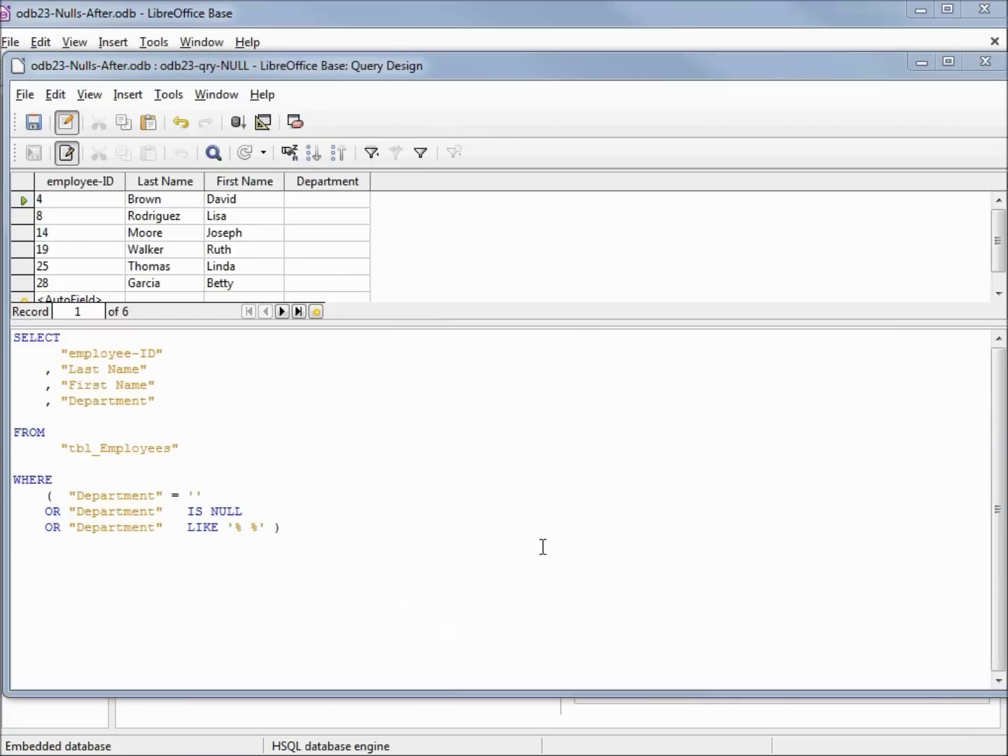